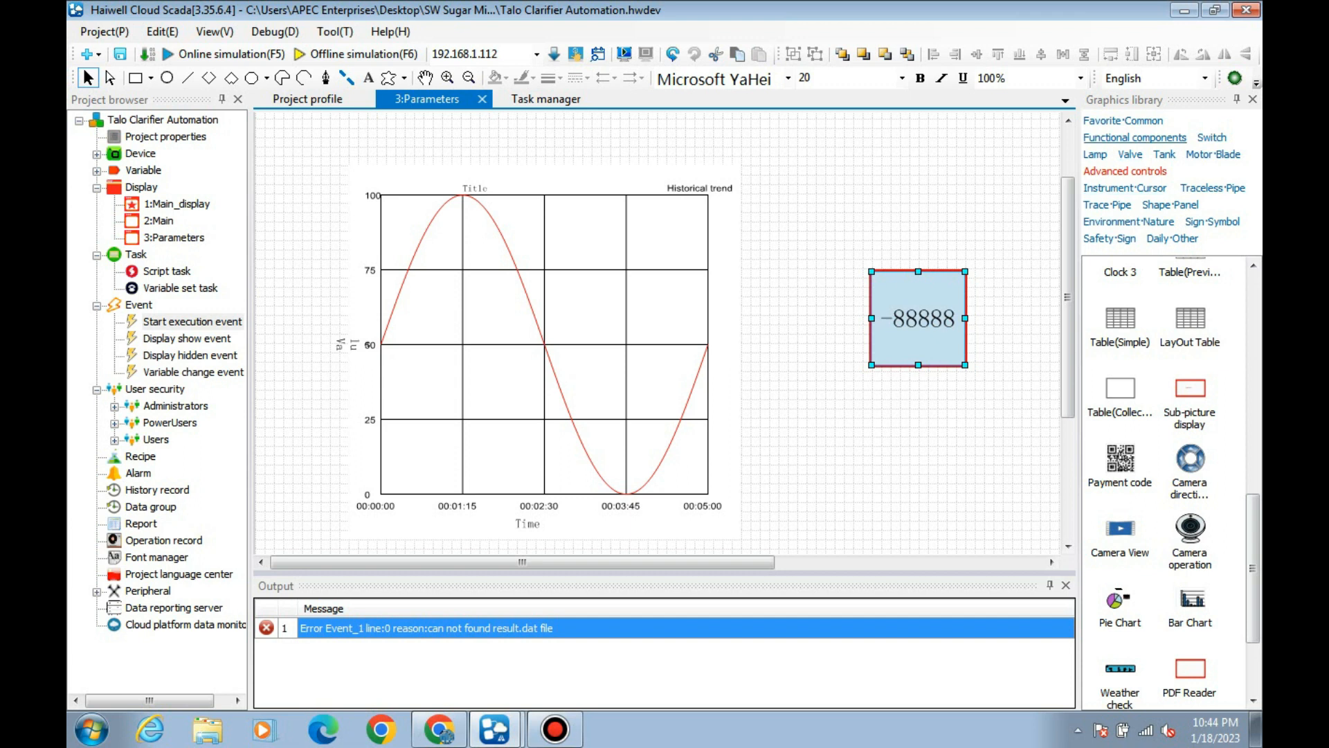
Place a Function button from the functional components below the numeric display and open its properties.
{"action": "left_click", "coordinate": [1135, 137]}
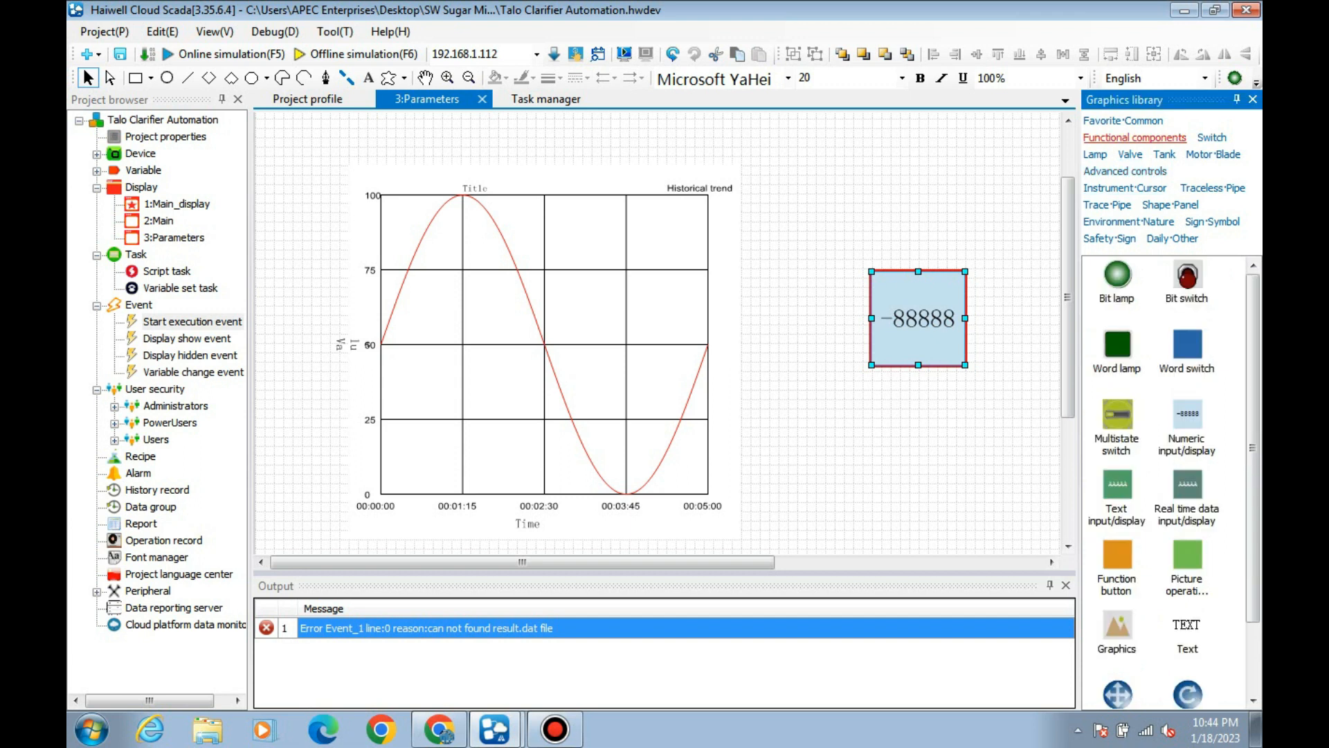
{"action": "scroll", "coordinate": [1170, 485], "scroll_direction": "down", "scroll_amount": 2}
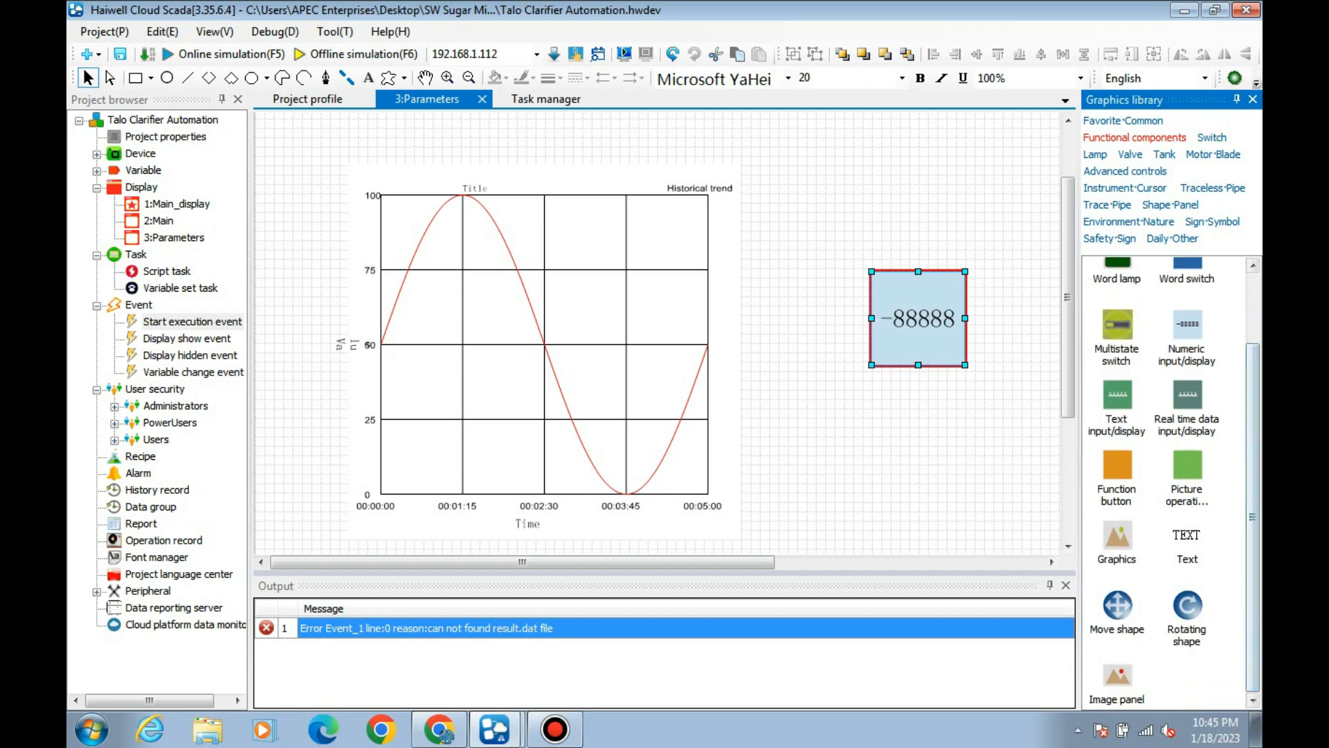
{"action": "left_click", "coordinate": [1116, 467]}
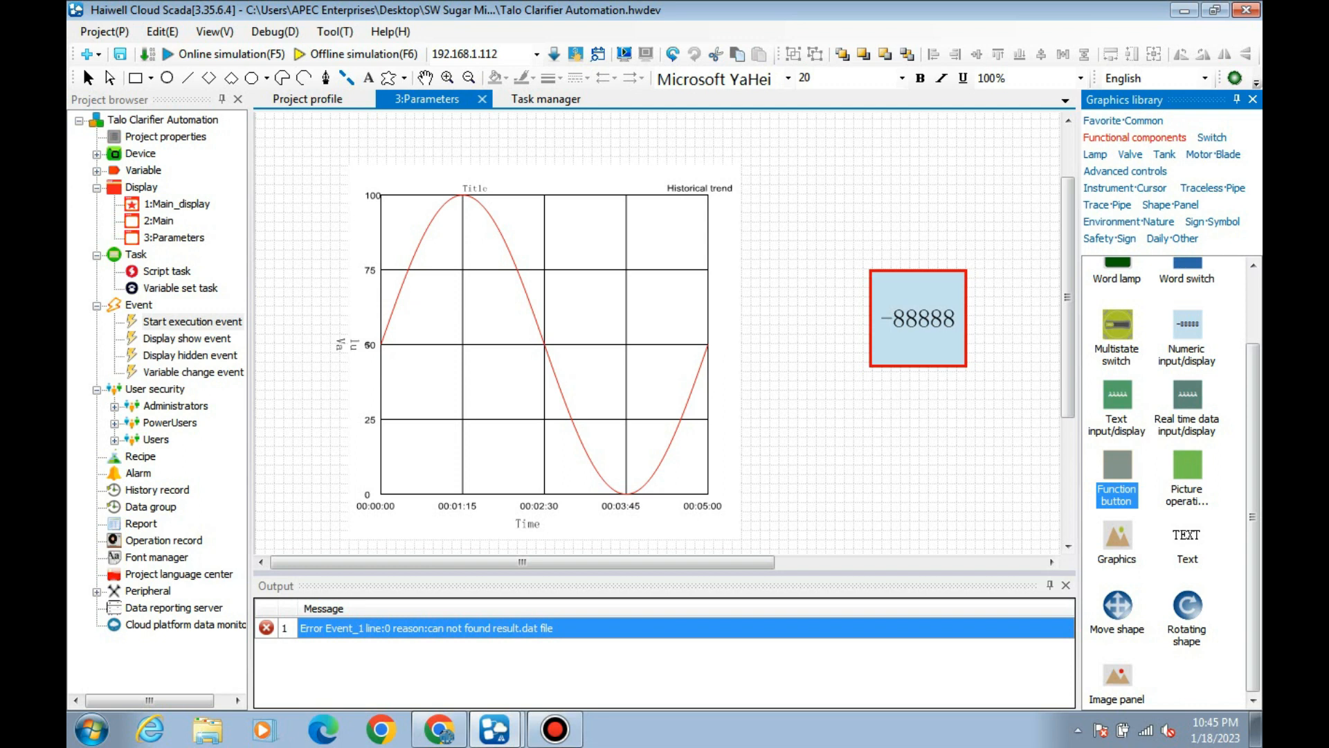
{"action": "left_click_drag", "start_coordinate": [918, 426], "coordinate": [824, 518]}
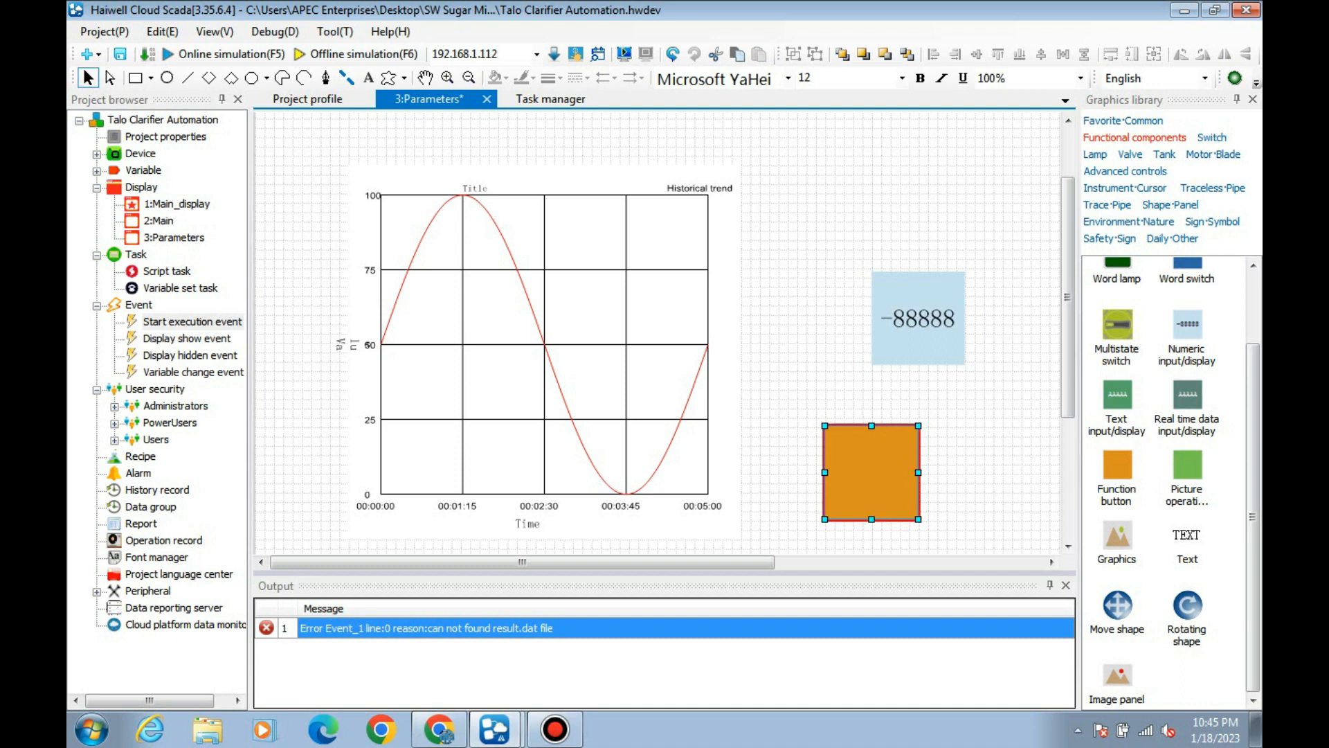
{"action": "double_click", "coordinate": [871, 472]}
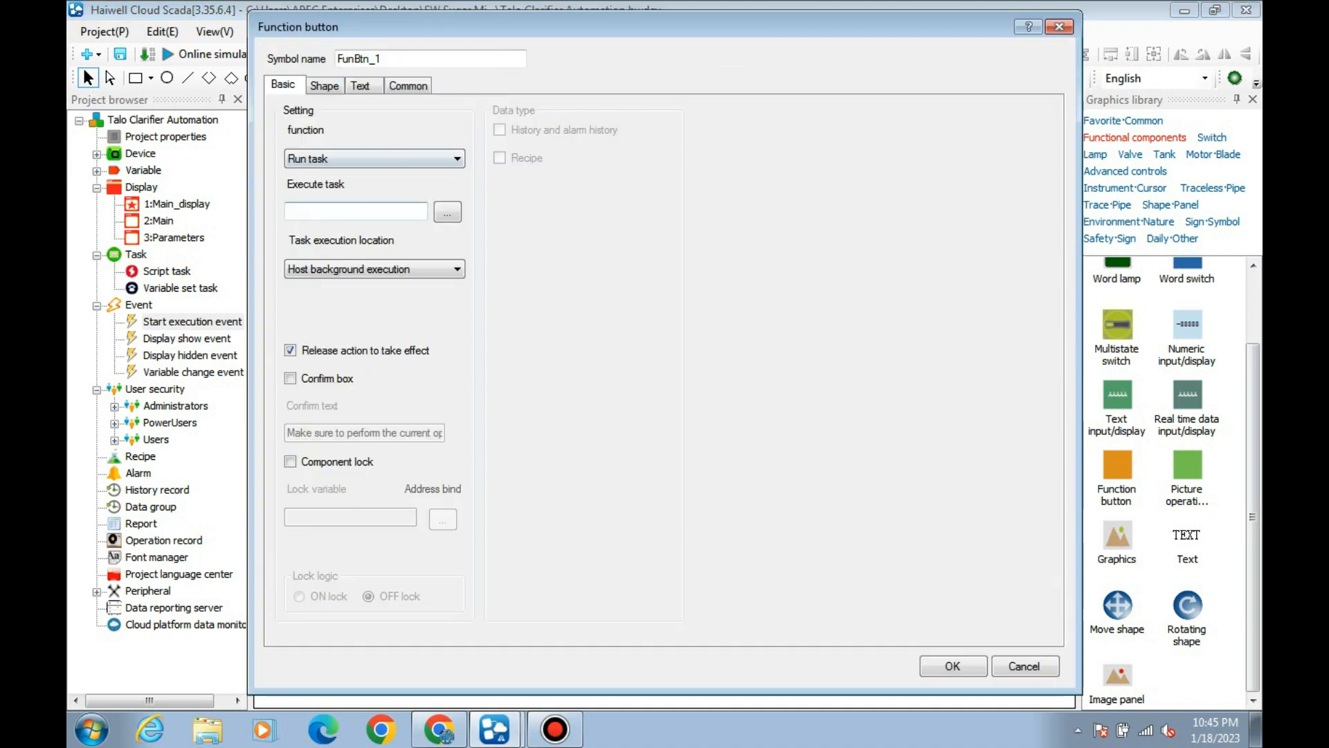
{"action": "left_click", "coordinate": [375, 159]}
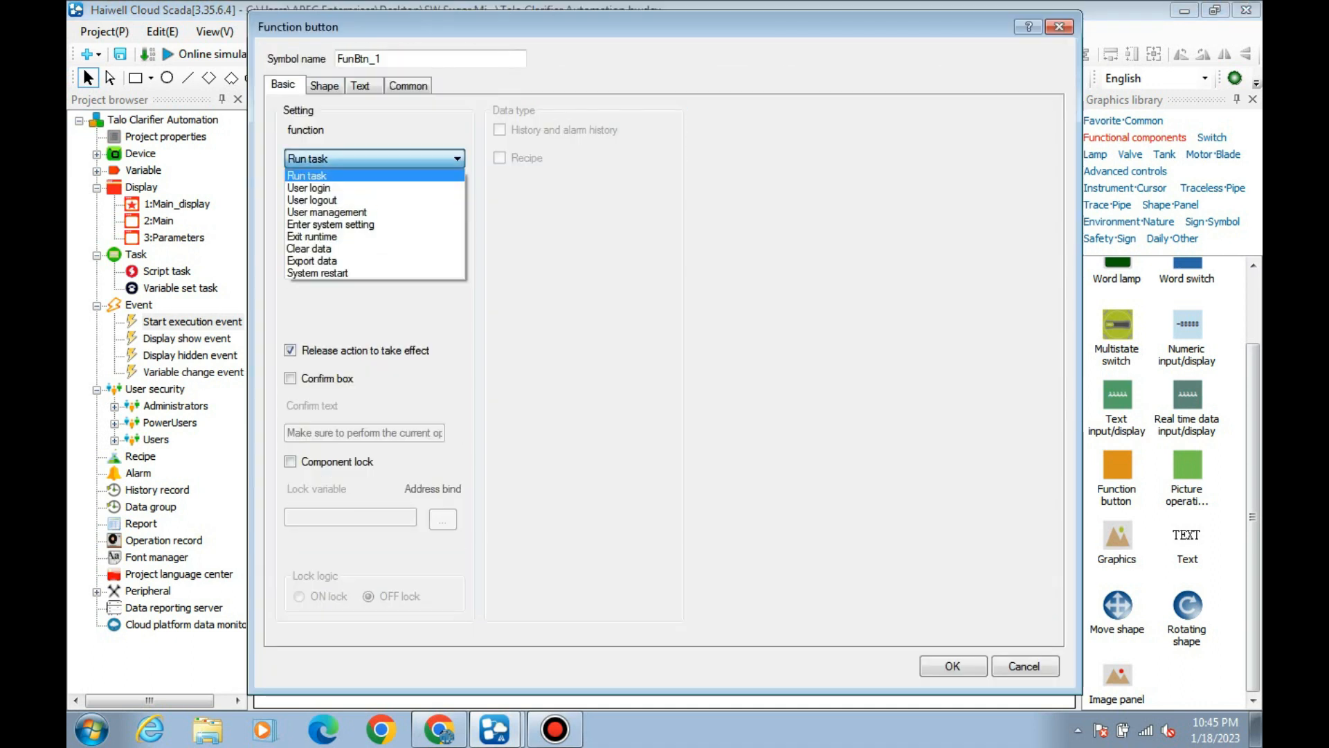
{"action": "key", "text": "ctrl+alt+d"}
{"action": "left_click", "coordinate": [1245, 170]}
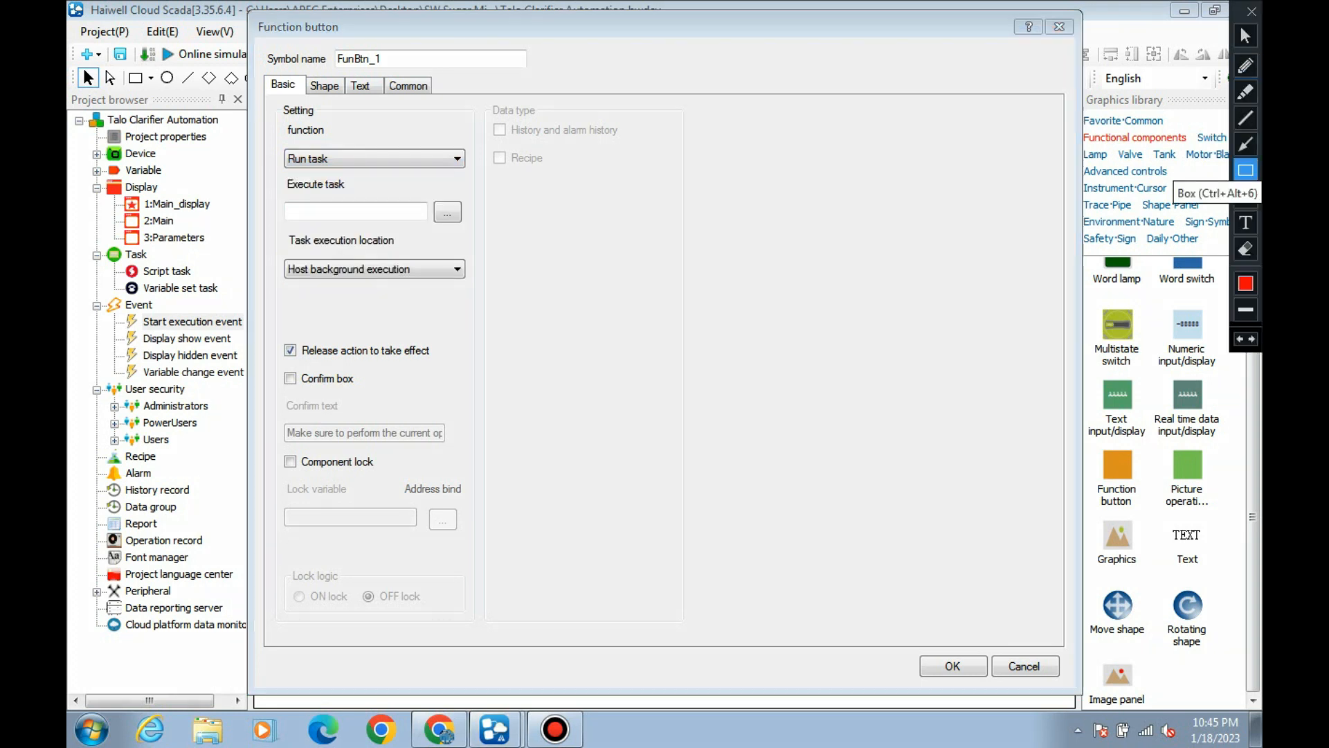
{"action": "mouse_move", "coordinate": [275, 133]}
{"action": "left_mouse_down"}
{"action": "mouse_move", "coordinate": [427, 185]}
{"action": "mouse_move", "coordinate": [483, 160]}
{"action": "mouse_move", "coordinate": [494, 173]}
{"action": "left_mouse_up"}
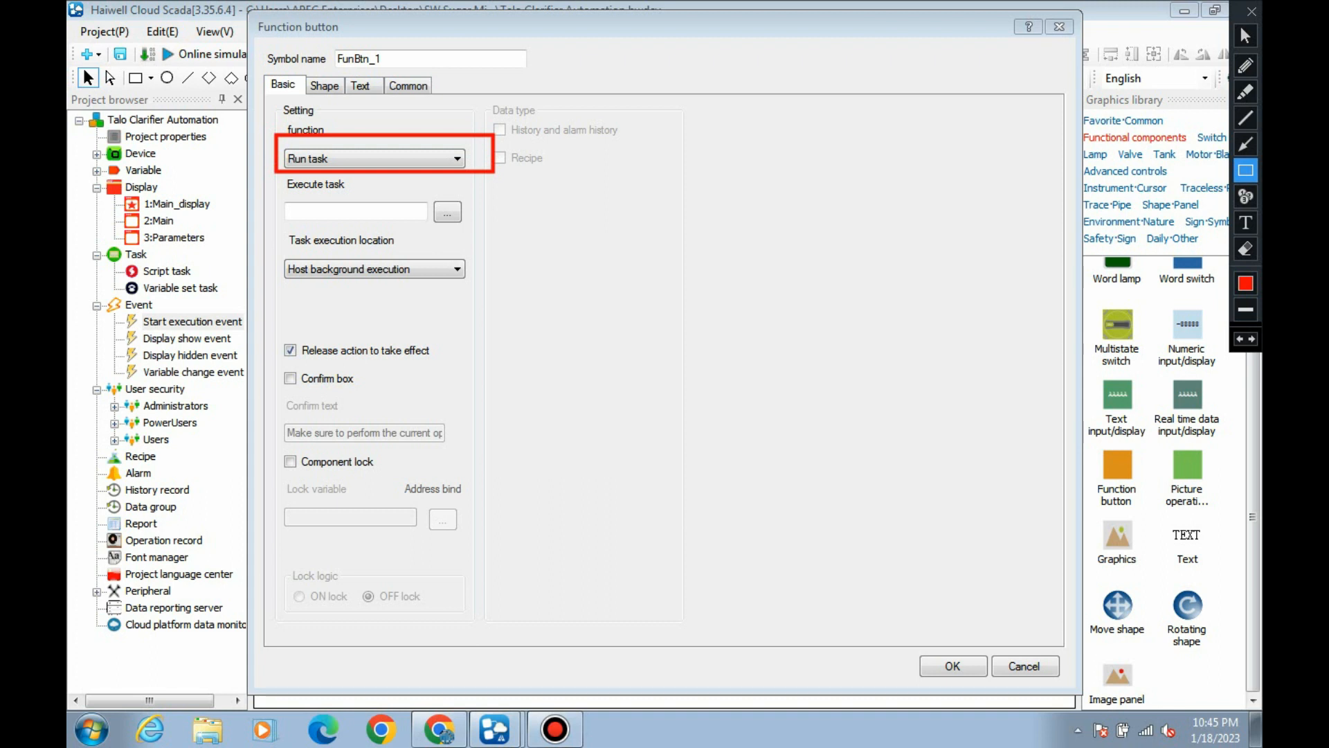
{"action": "left_click", "coordinate": [1246, 35]}
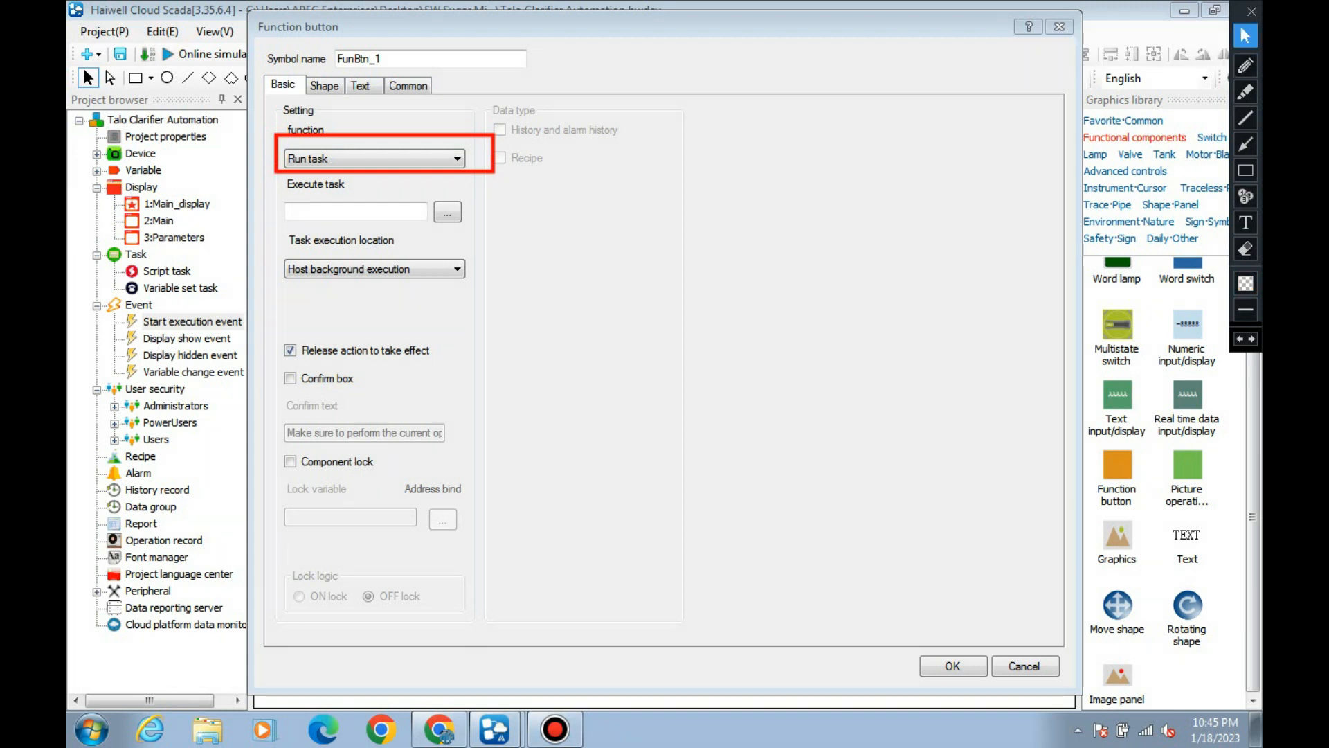
Set the button's function to Export data, with UDisk as the file location and csv as the file format.
{"action": "left_click", "coordinate": [374, 158]}
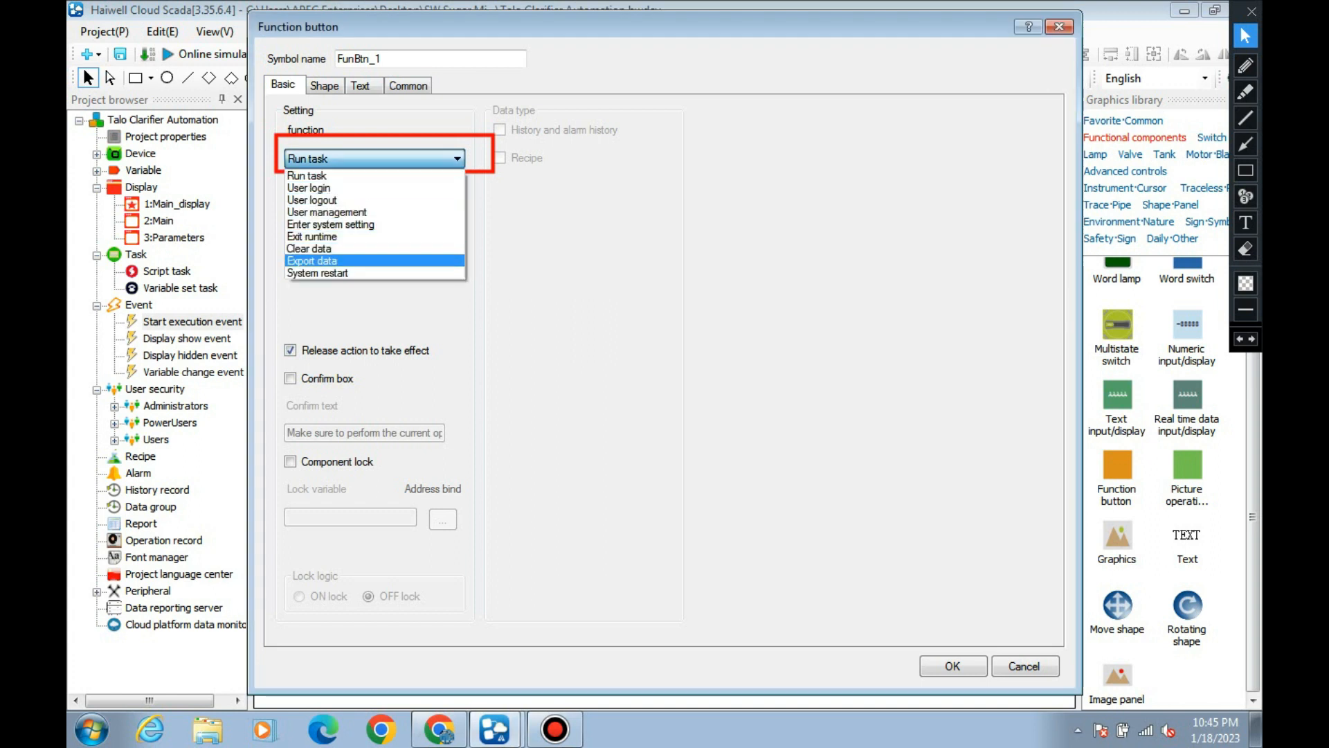
{"action": "left_click", "coordinate": [346, 262]}
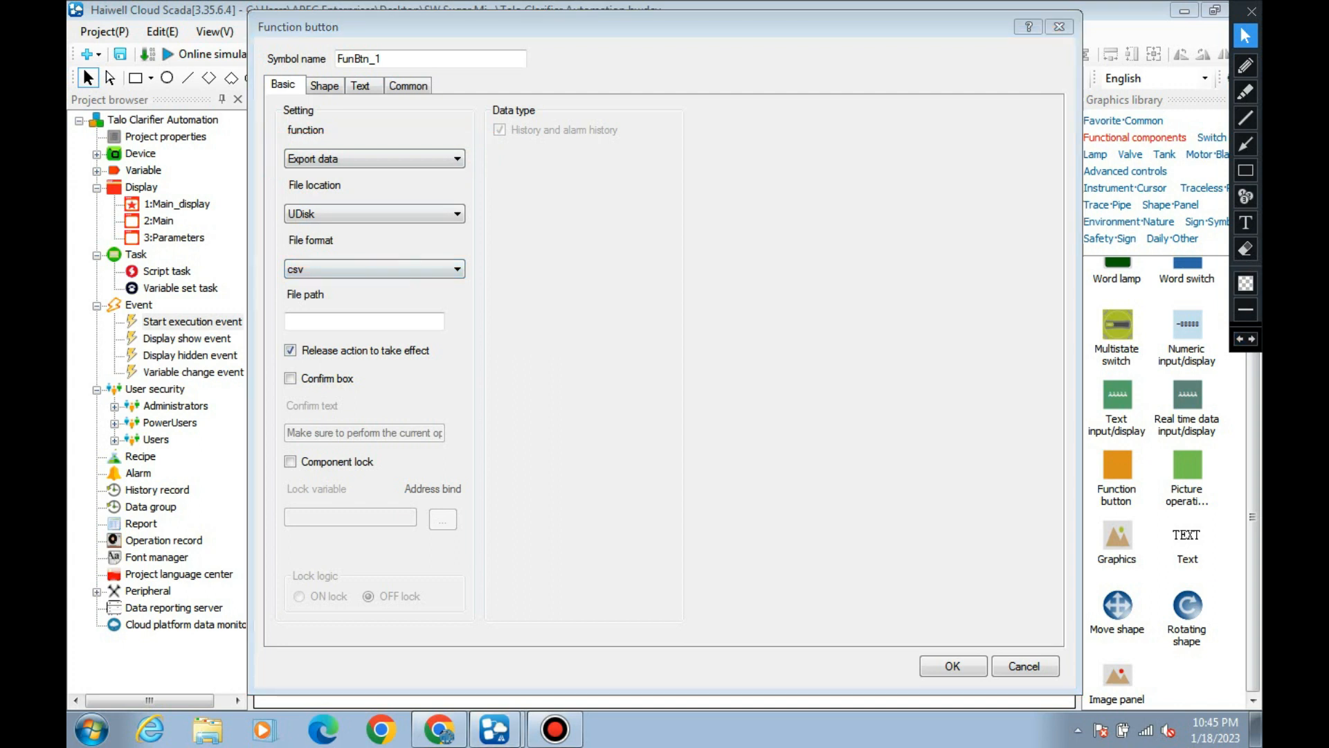
{"action": "left_click", "coordinate": [375, 214]}
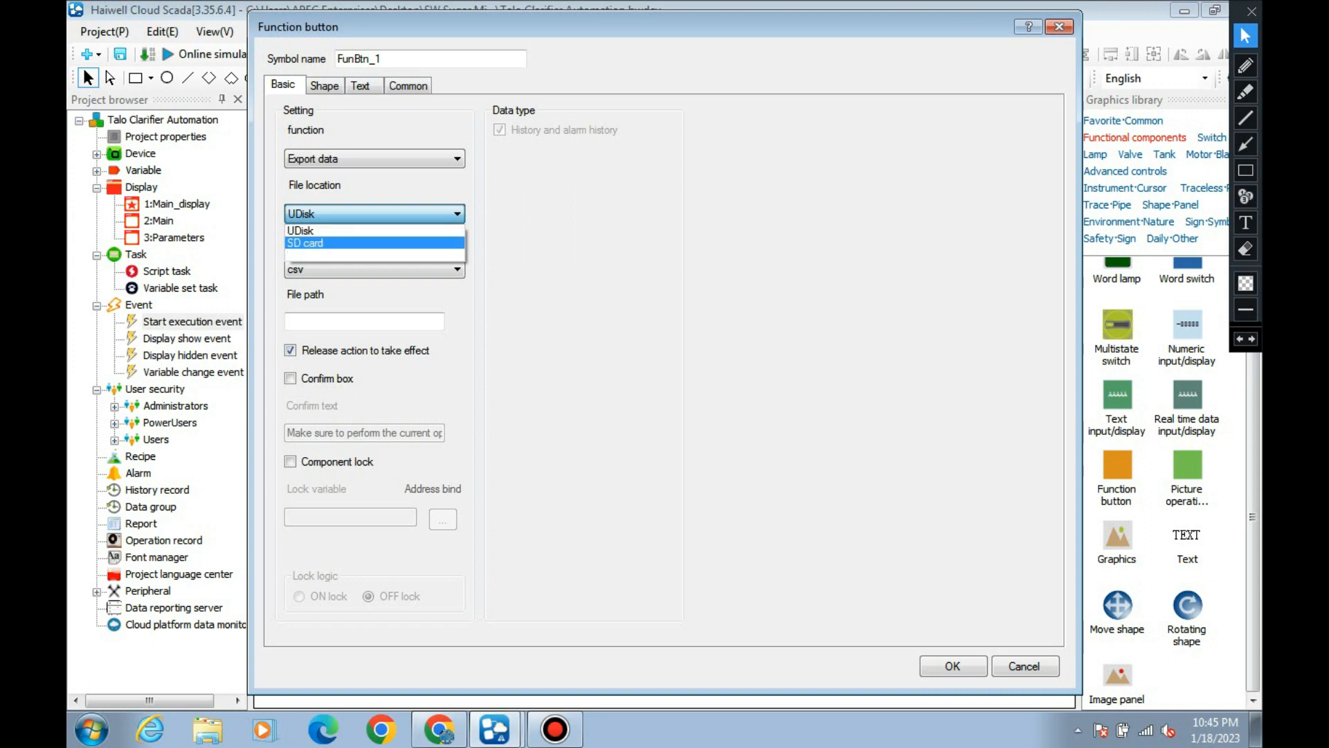
{"action": "key", "text": "Escape"}
{"action": "left_click", "coordinate": [375, 269]}
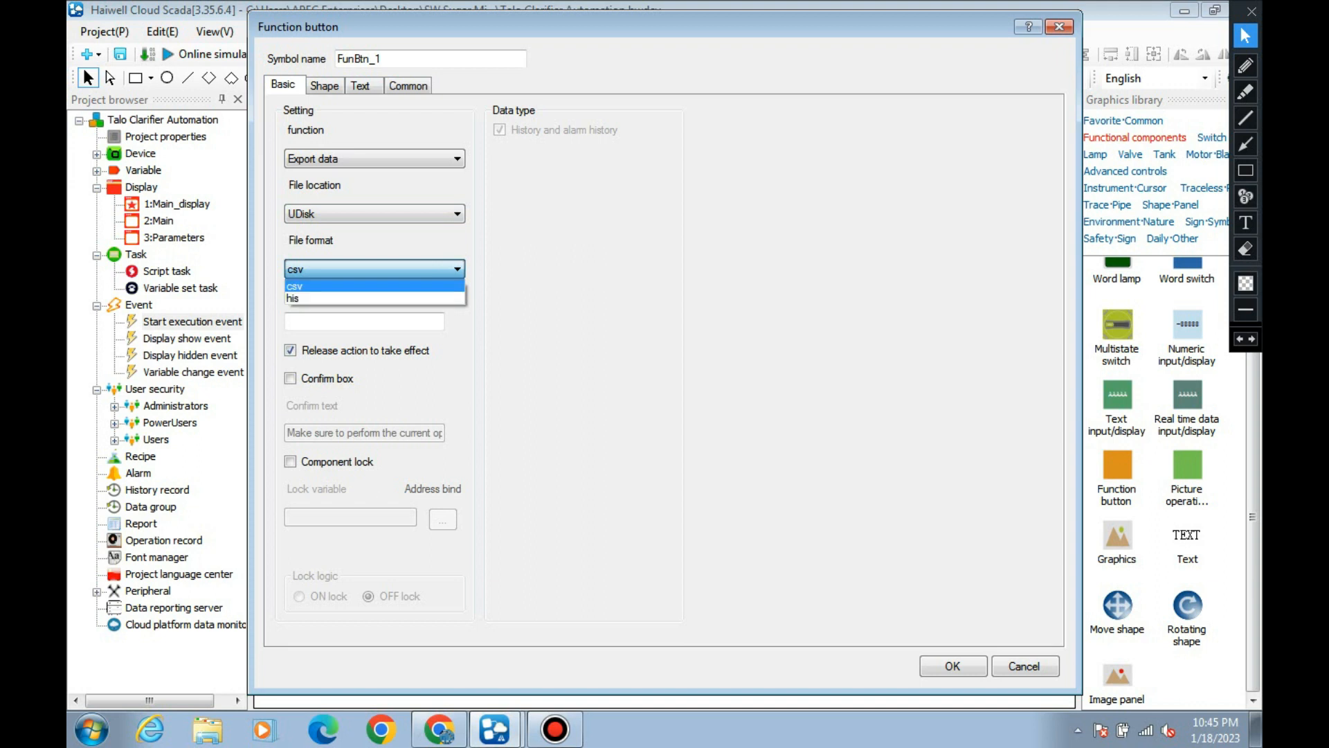
{"action": "left_click", "coordinate": [374, 286]}
Copy the Pictures library path from Windows Explorer and paste it as the export file path, Libraries\Pictures.
{"action": "left_click", "coordinate": [364, 321]}
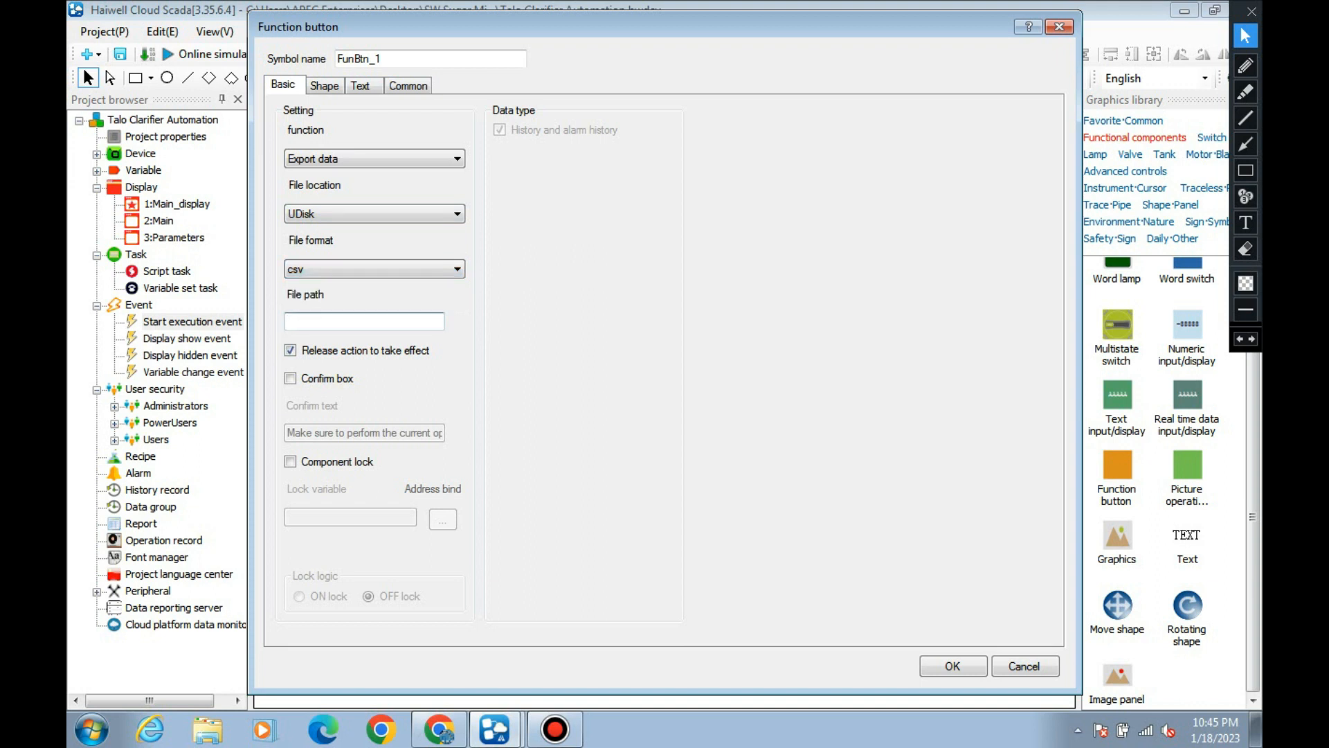
{"action": "left_click", "coordinate": [290, 351]}
{"action": "left_click", "coordinate": [208, 729]}
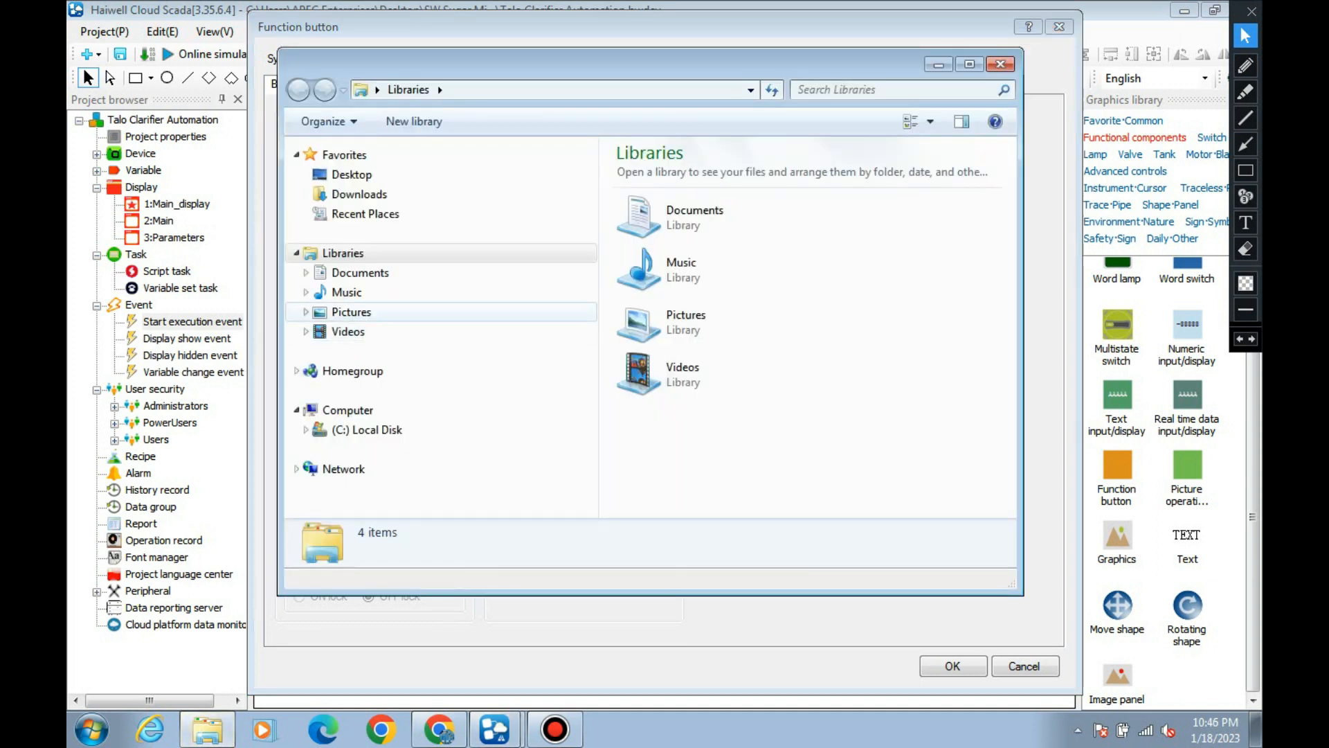
{"action": "left_click", "coordinate": [352, 312]}
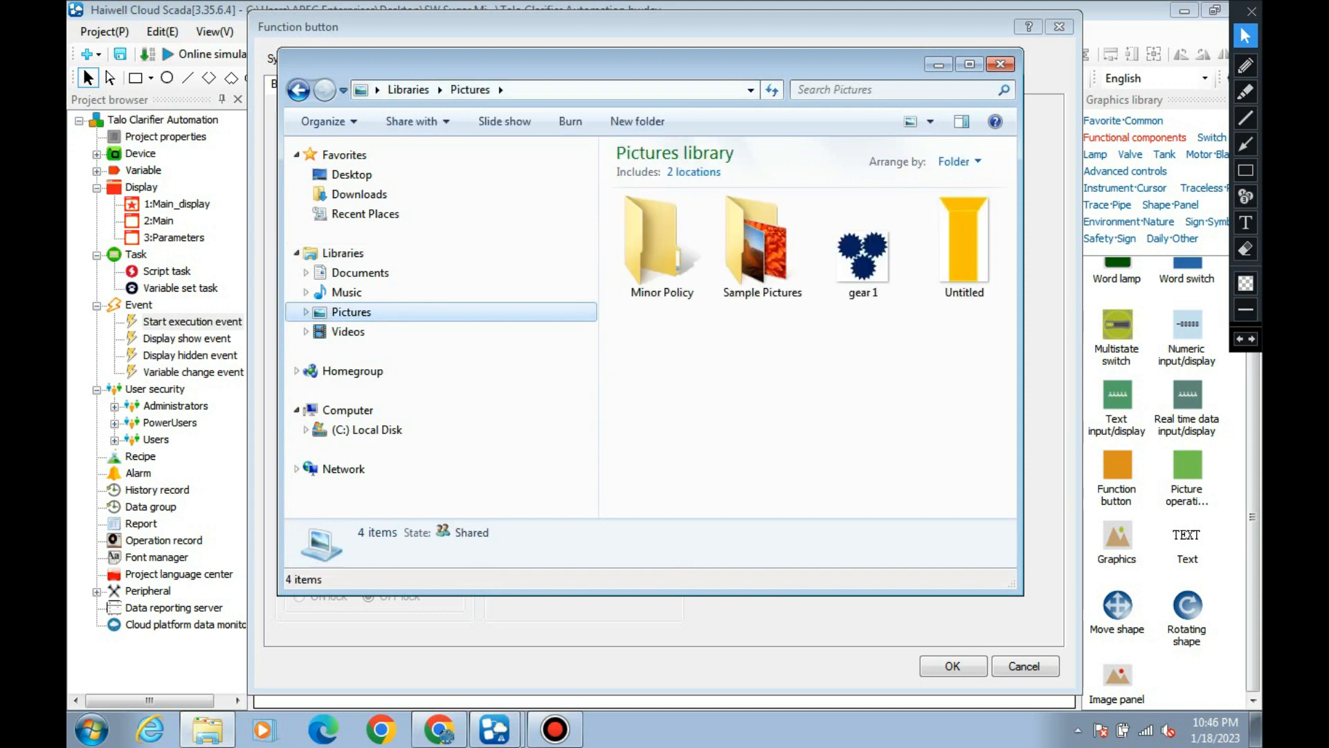
{"action": "left_click", "coordinate": [609, 90]}
{"action": "right_click", "coordinate": [534, 90]}
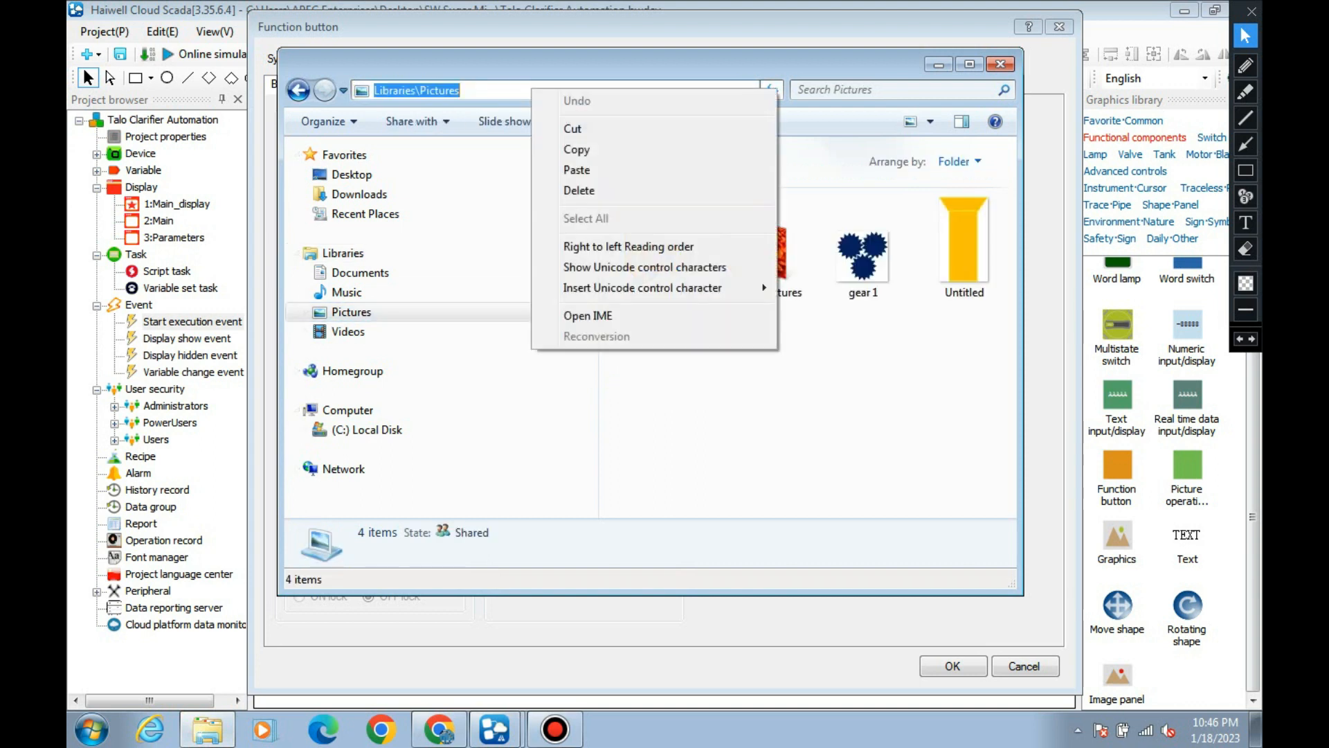
{"action": "left_click", "coordinate": [571, 149]}
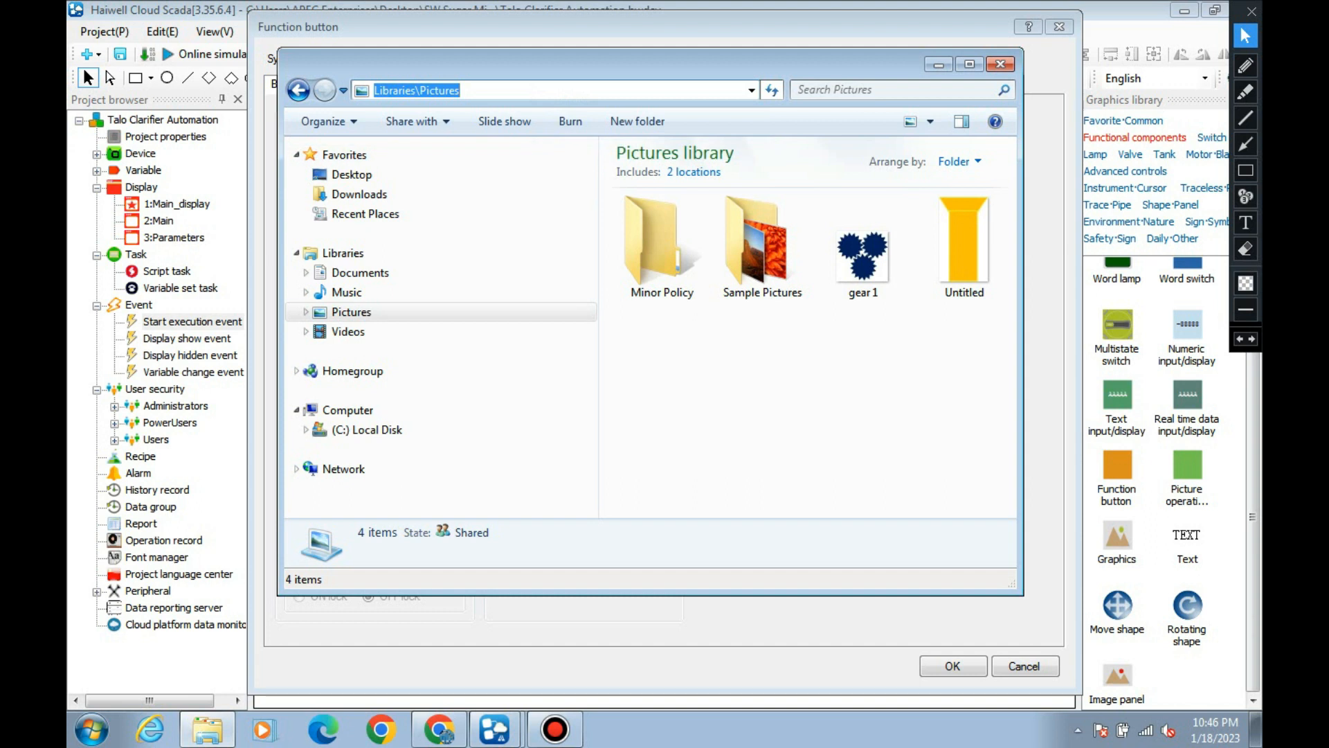
{"action": "left_click", "coordinate": [938, 65]}
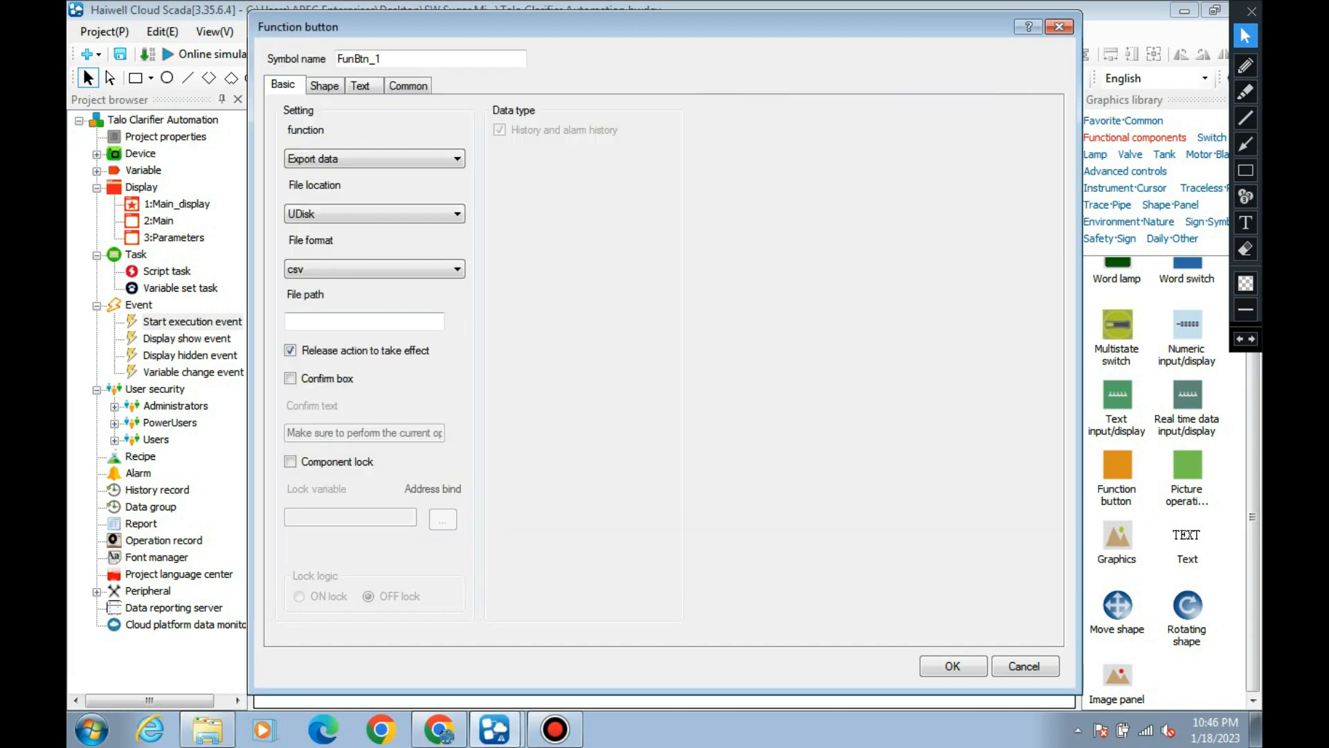
{"action": "right_click", "coordinate": [425, 319]}
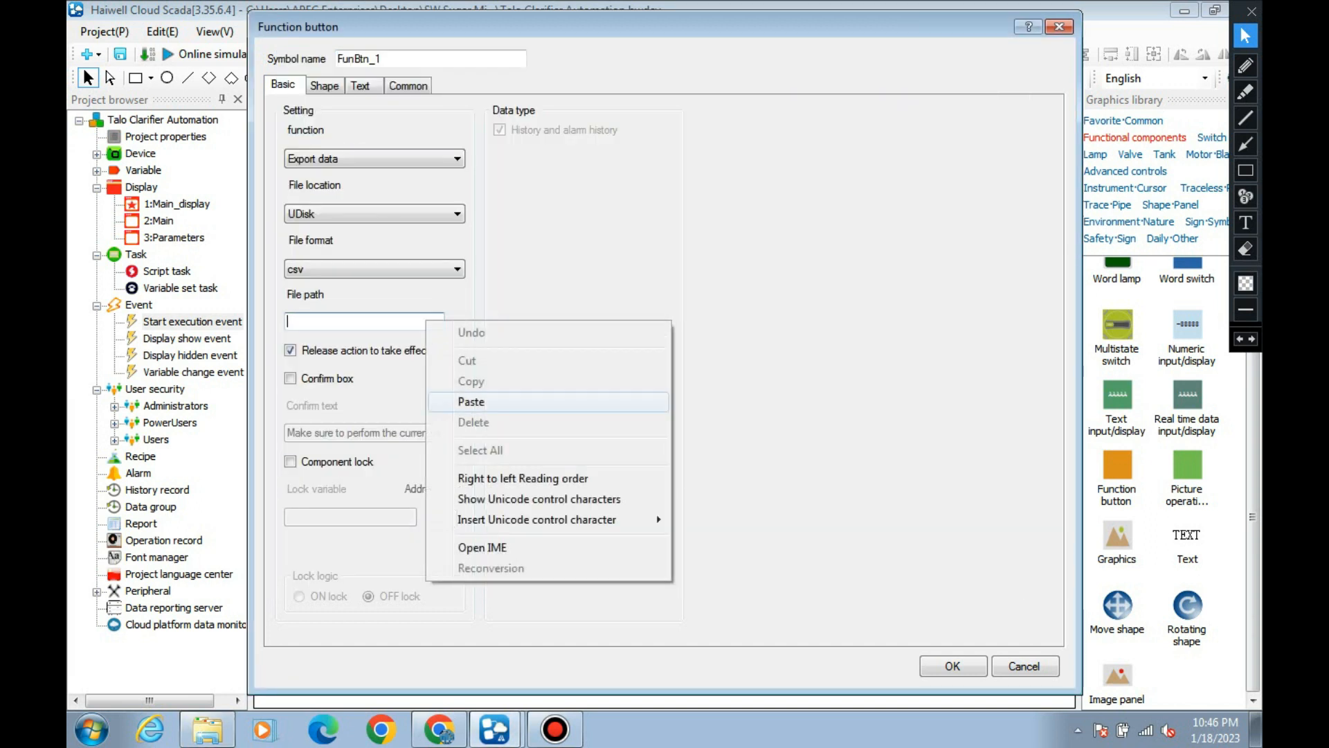
{"action": "left_click", "coordinate": [471, 402]}
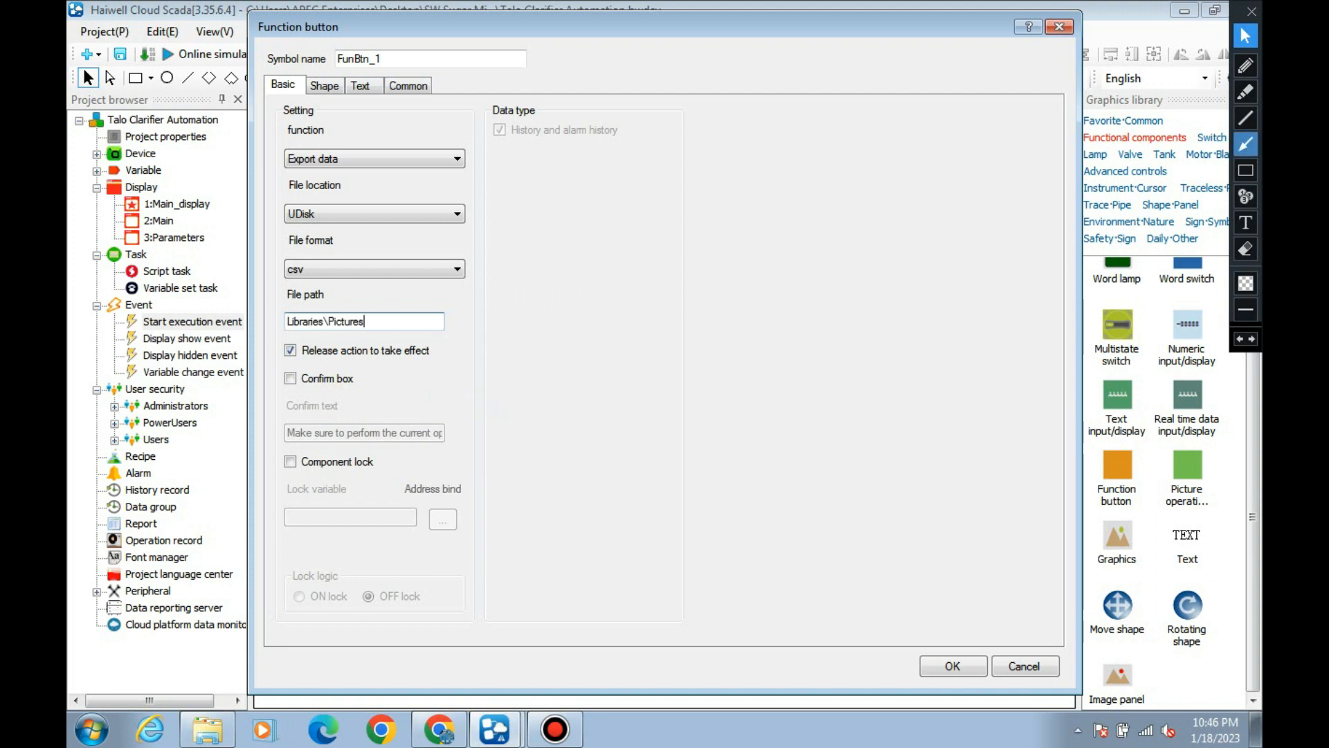
{"action": "left_click", "coordinate": [1245, 144]}
{"action": "mouse_move", "coordinate": [663, 173]}
{"action": "left_mouse_down"}
{"action": "mouse_move", "coordinate": [484, 171]}
{"action": "mouse_move", "coordinate": [479, 156]}
{"action": "left_mouse_up"}
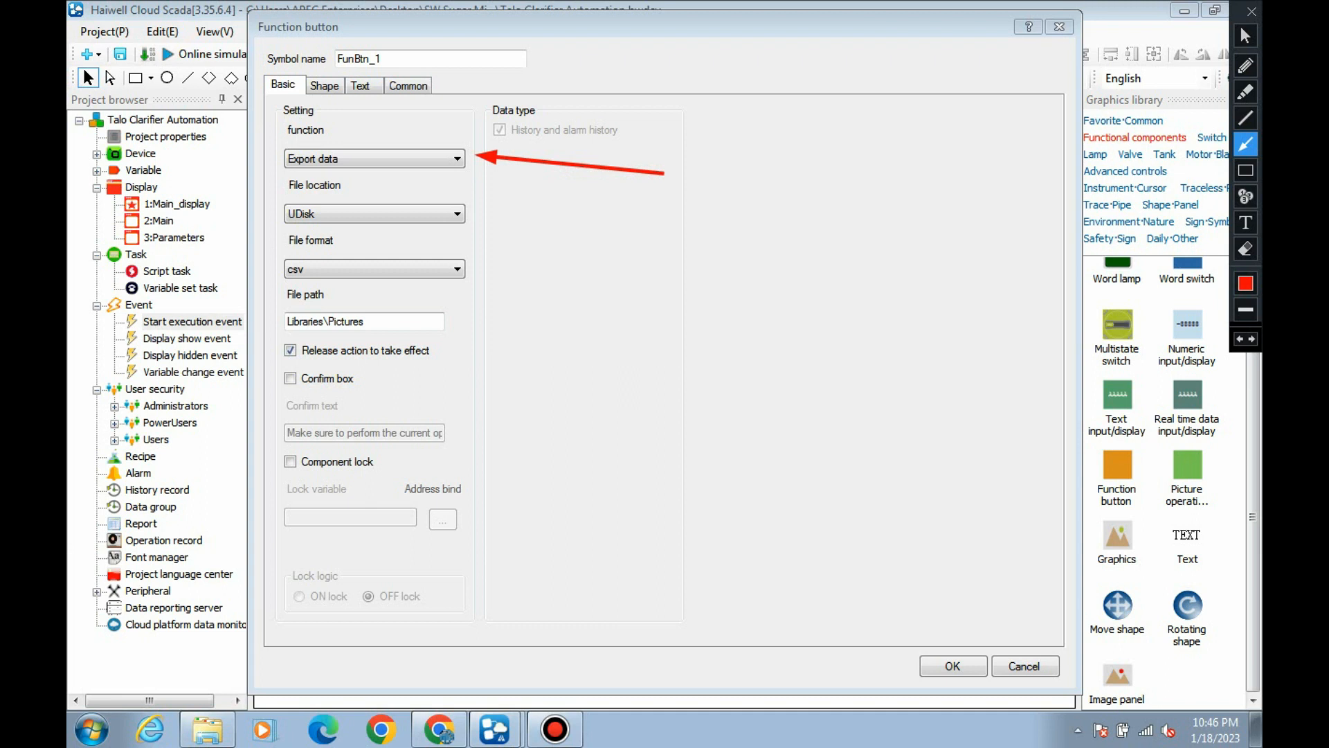
{"action": "left_click_drag", "start_coordinate": [652, 246], "coordinate": [479, 213]}
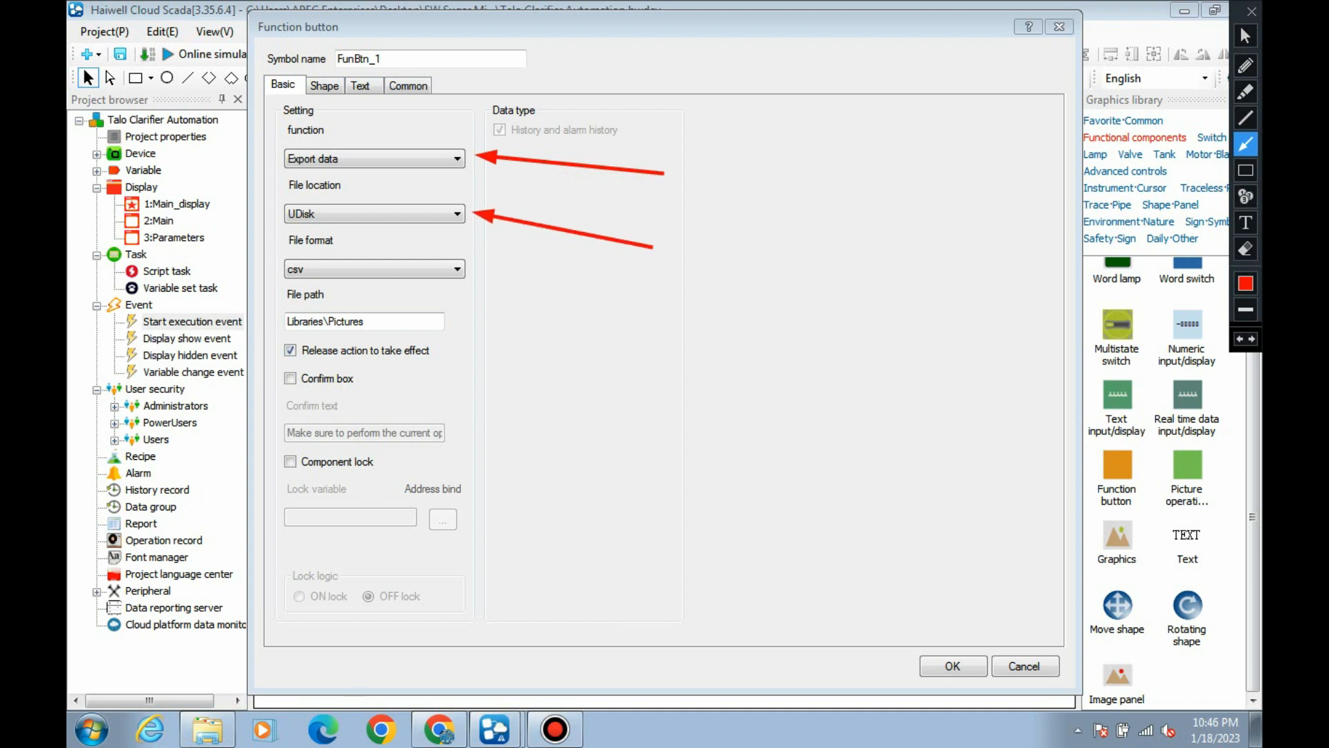
{"action": "left_click_drag", "start_coordinate": [636, 283], "coordinate": [479, 270]}
{"action": "left_click_drag", "start_coordinate": [630, 349], "coordinate": [448, 322]}
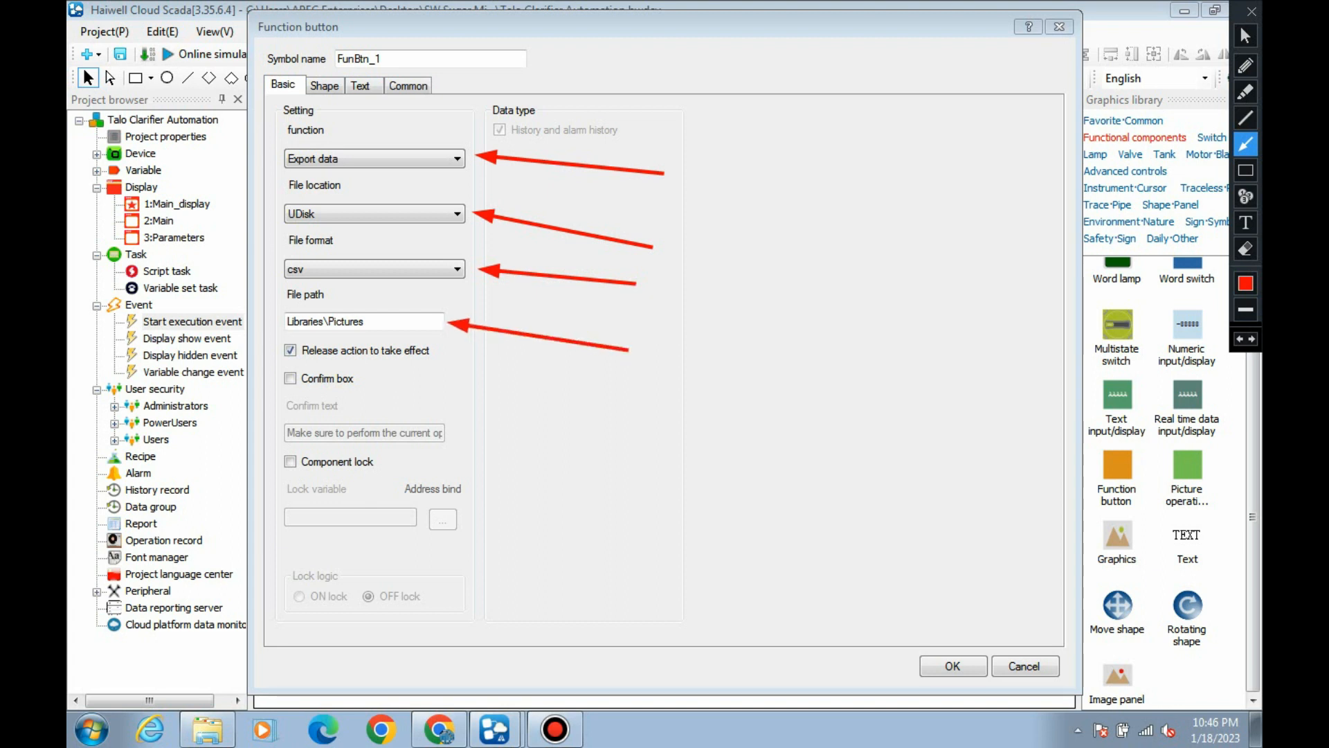
{"action": "left_click_drag", "start_coordinate": [918, 567], "coordinate": [966, 648]}
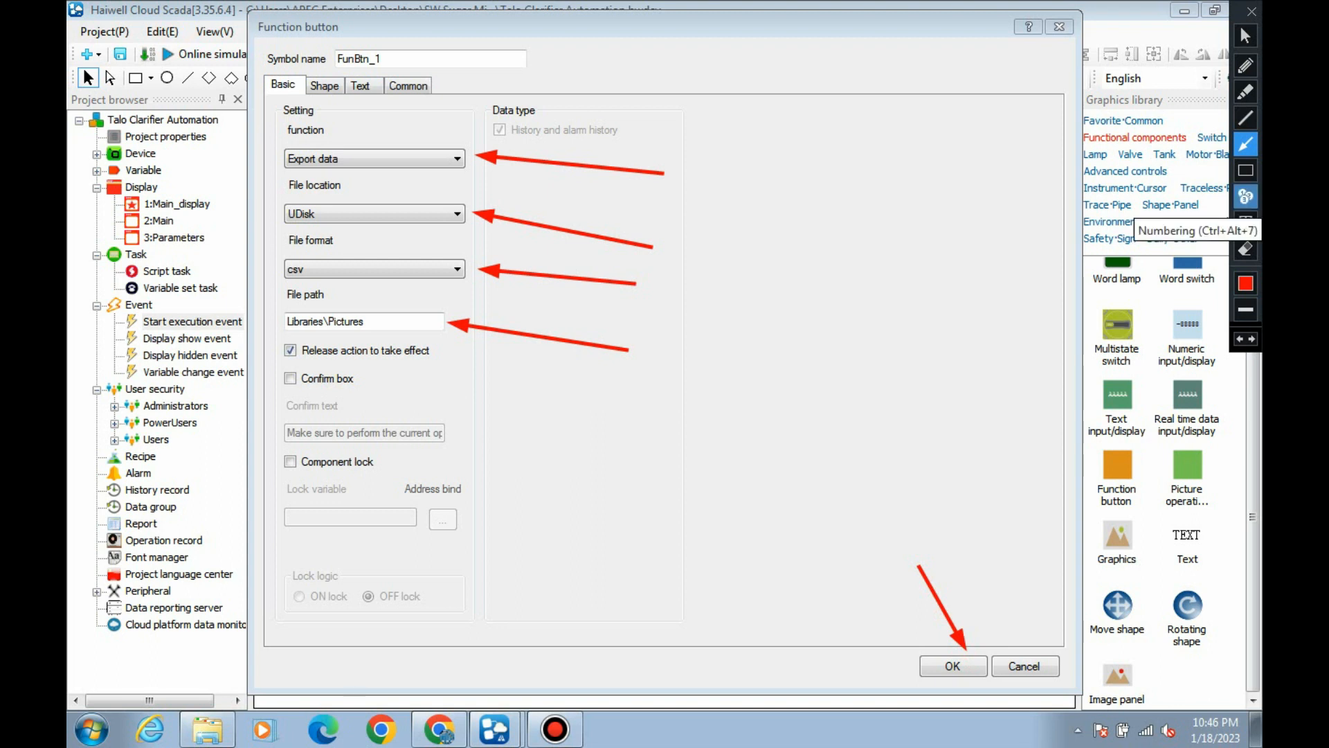
{"action": "left_click", "coordinate": [1246, 197]}
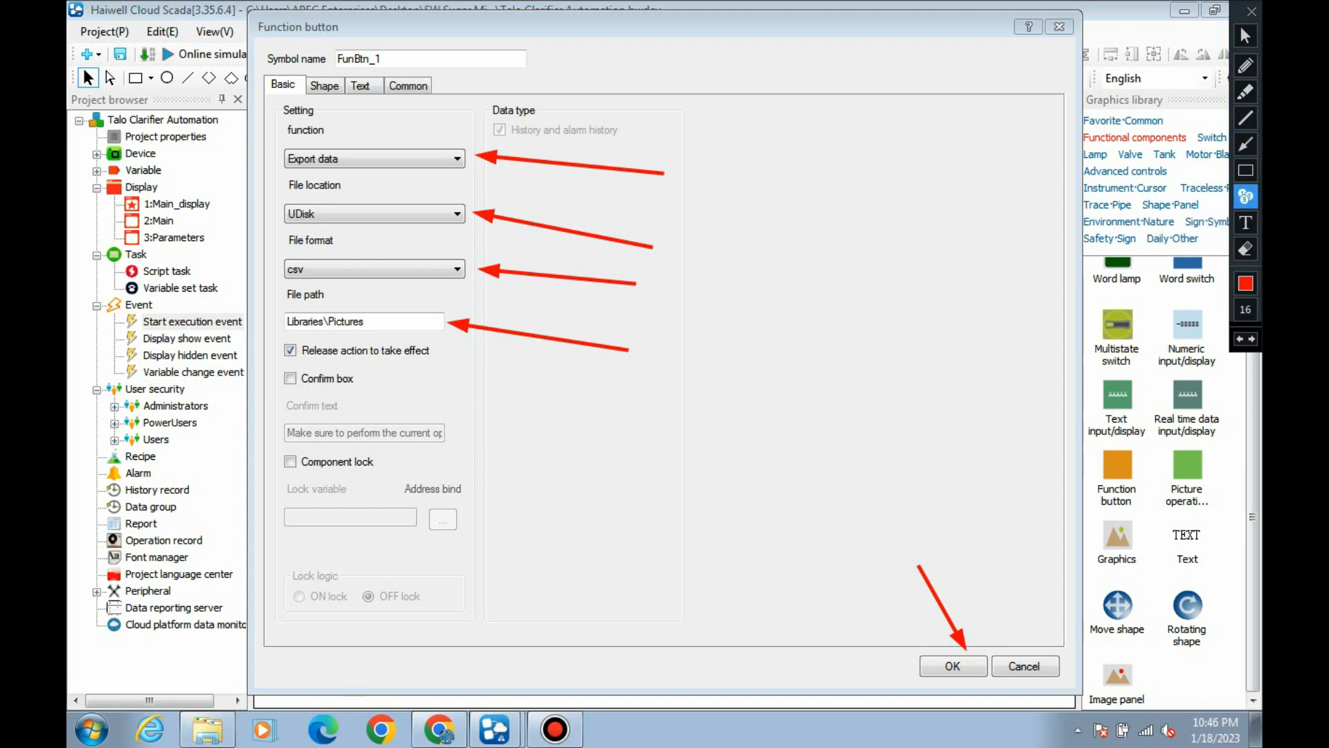
{"action": "left_click", "coordinate": [681, 174]}
{"action": "left_click", "coordinate": [674, 247]}
{"action": "left_click", "coordinate": [661, 291]}
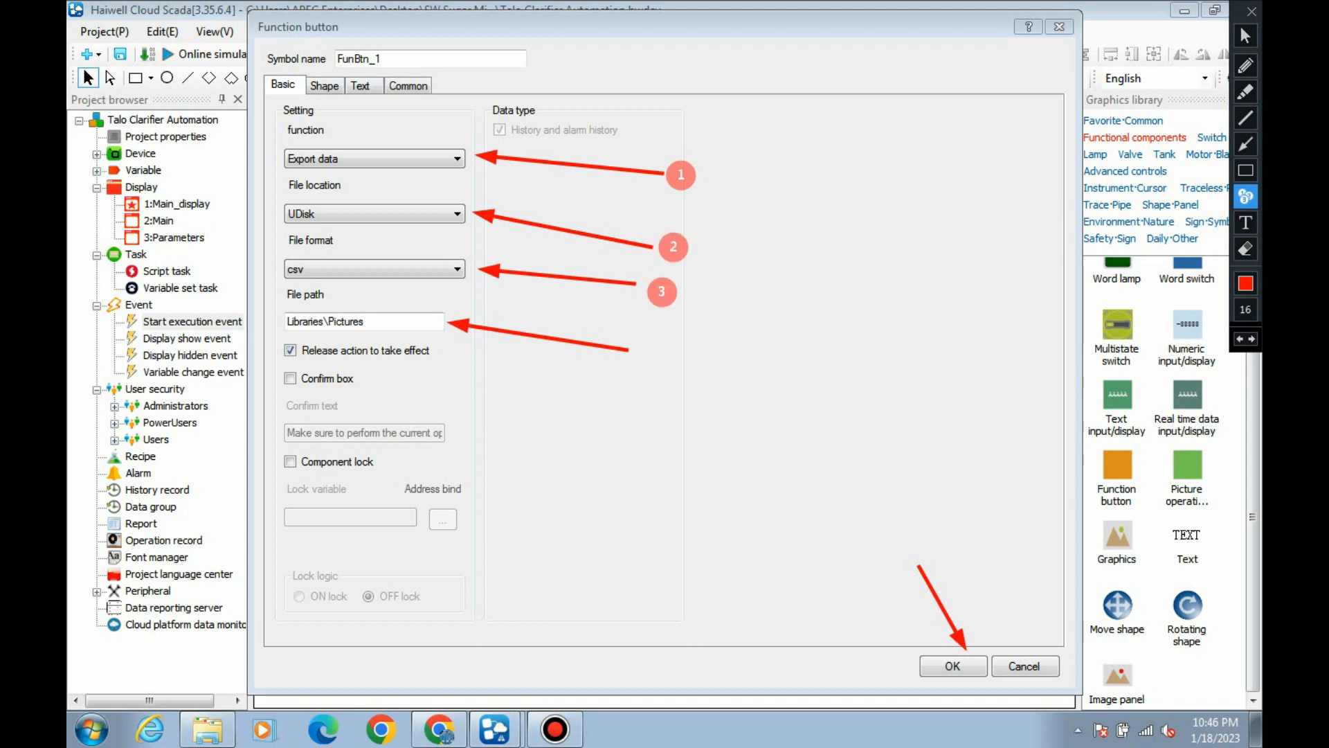
{"action": "left_click", "coordinate": [649, 344]}
{"action": "left_click", "coordinate": [914, 547]}
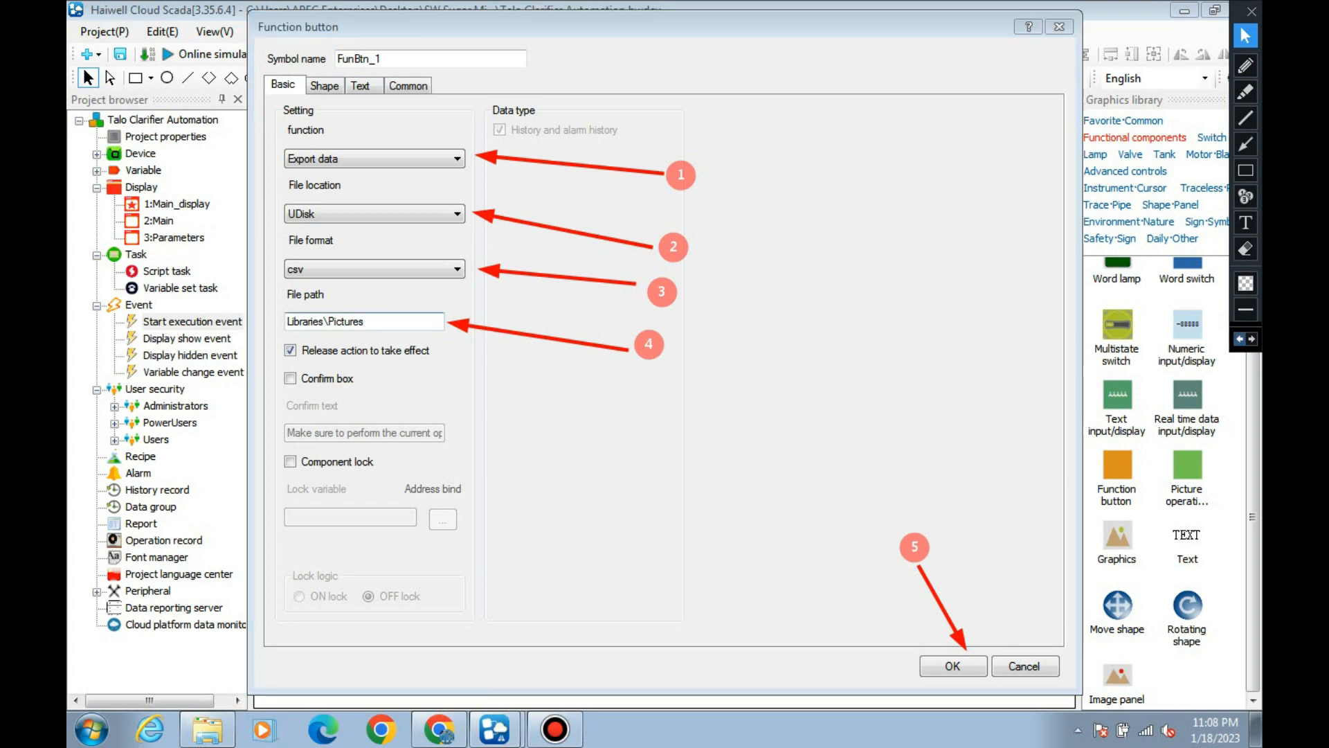
{"action": "left_click", "coordinate": [1240, 338]}
{"action": "left_click", "coordinate": [1240, 339]}
{"action": "left_click", "coordinate": [1240, 339]}
{"action": "left_click", "coordinate": [1240, 338]}
{"action": "left_click", "coordinate": [1240, 338]}
{"action": "left_click", "coordinate": [1240, 339]}
{"action": "left_click", "coordinate": [1240, 338]}
{"action": "left_click", "coordinate": [1240, 339]}
{"action": "left_click", "coordinate": [1240, 339]}
{"action": "left_click", "coordinate": [1240, 338]}
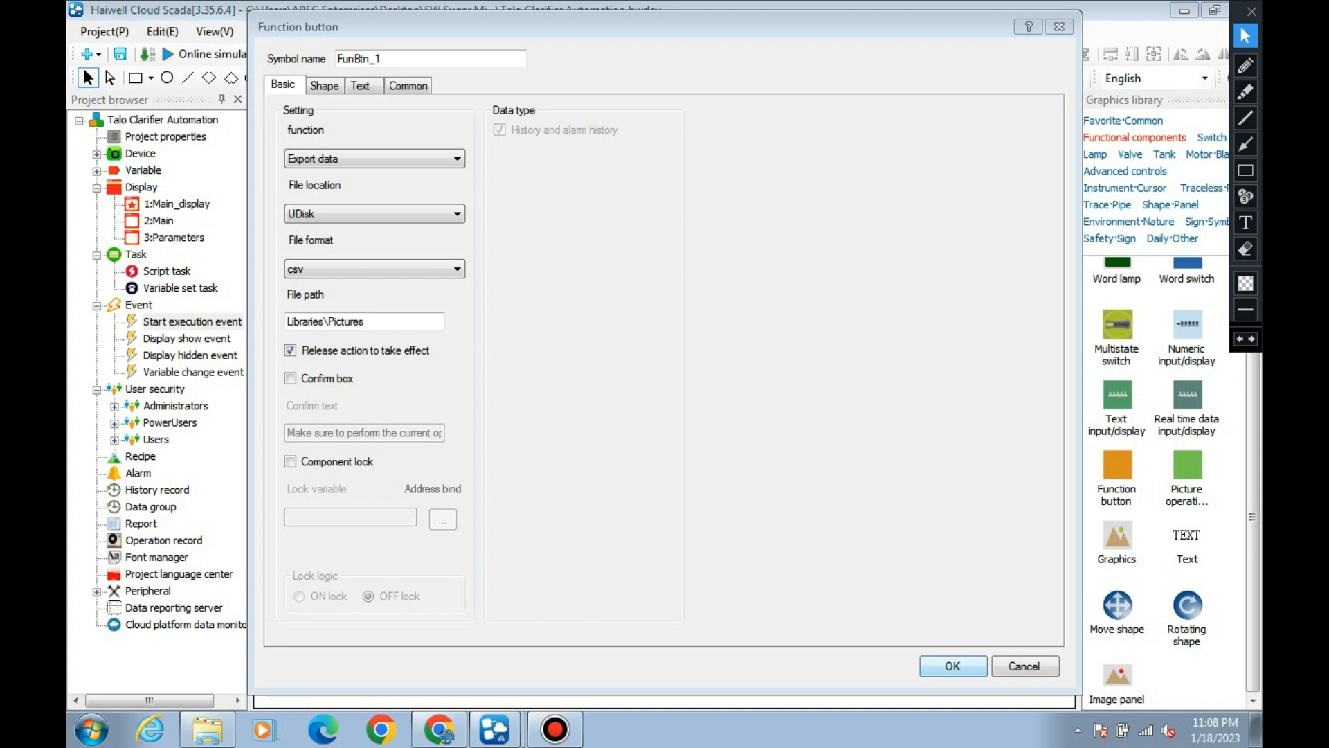
Apply the export settings, then reopen the function button's properties and enter Export as its State 0 text.
{"action": "left_click", "coordinate": [952, 665]}
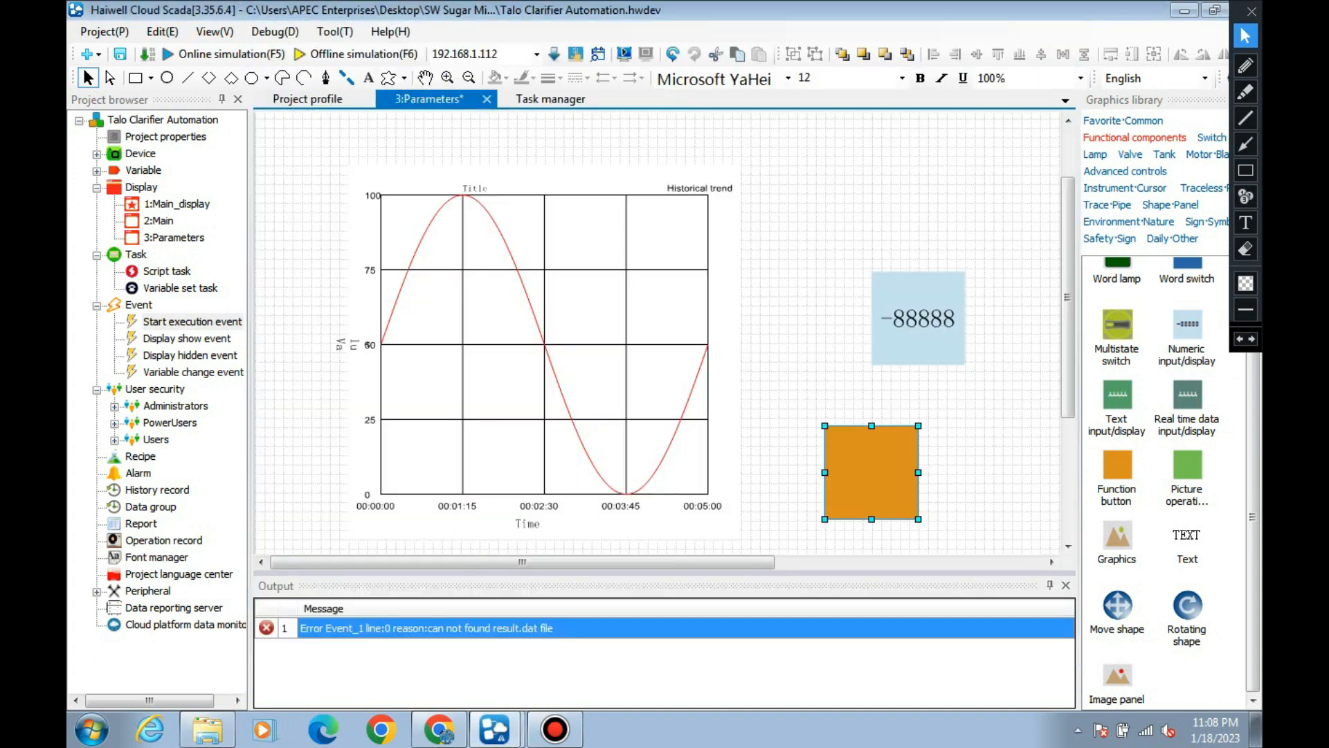
{"action": "double_click", "coordinate": [871, 472]}
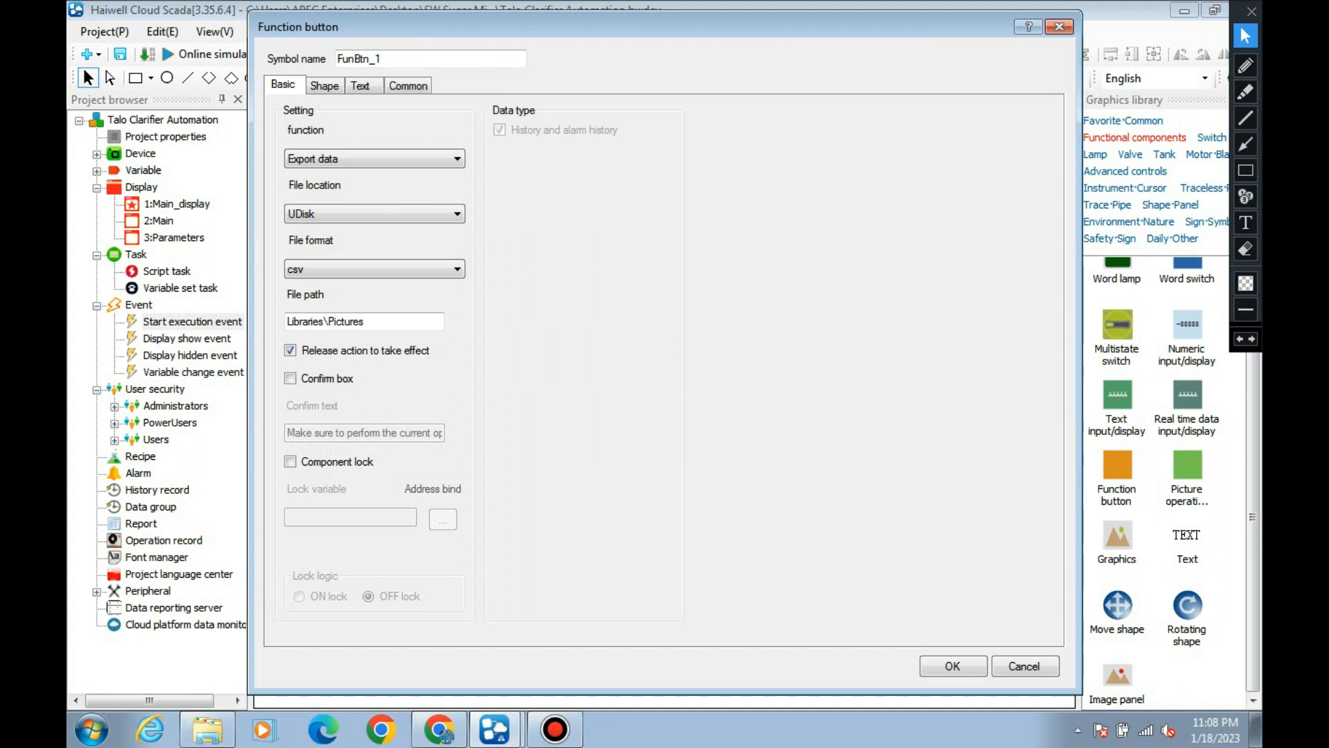
{"action": "left_click", "coordinate": [361, 86]}
{"action": "left_click", "coordinate": [367, 266]}
{"action": "type", "text": "Export"}
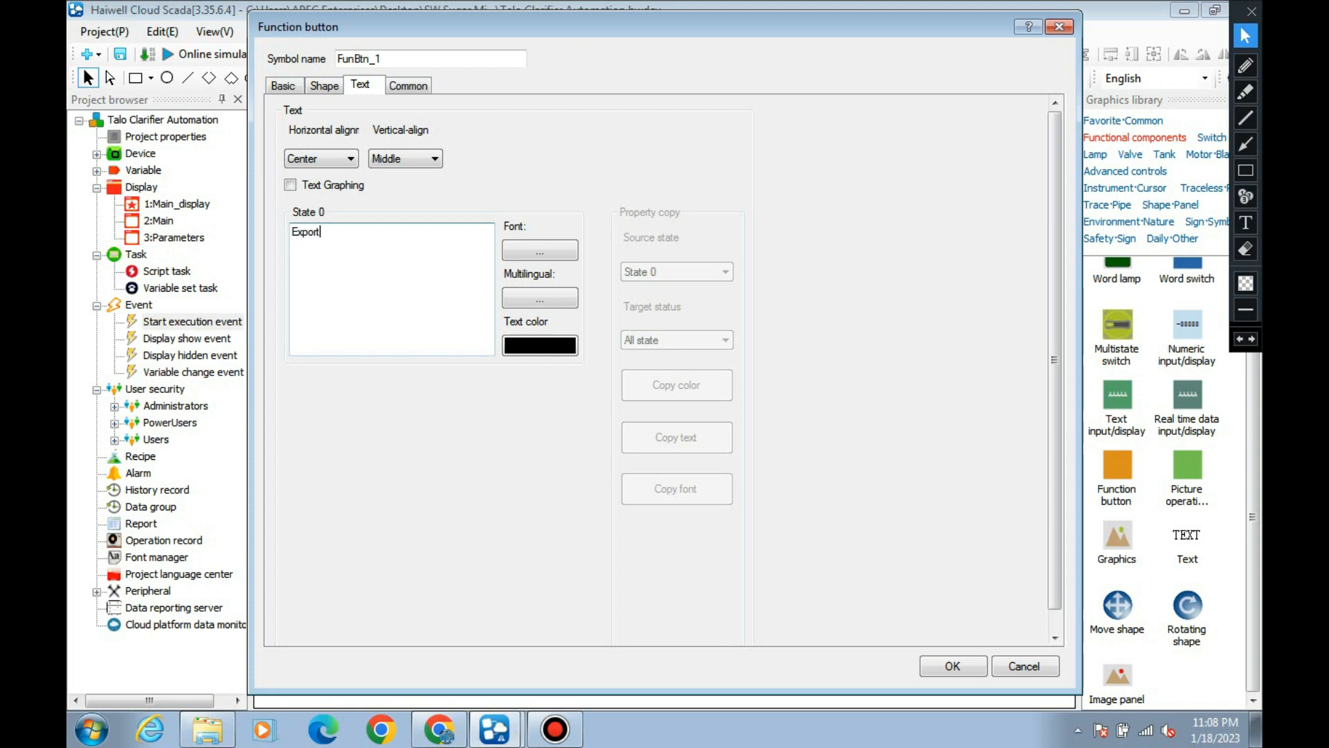
Set the button text's font to Segoe UI Semibold, size 15.
{"action": "left_click", "coordinate": [540, 251]}
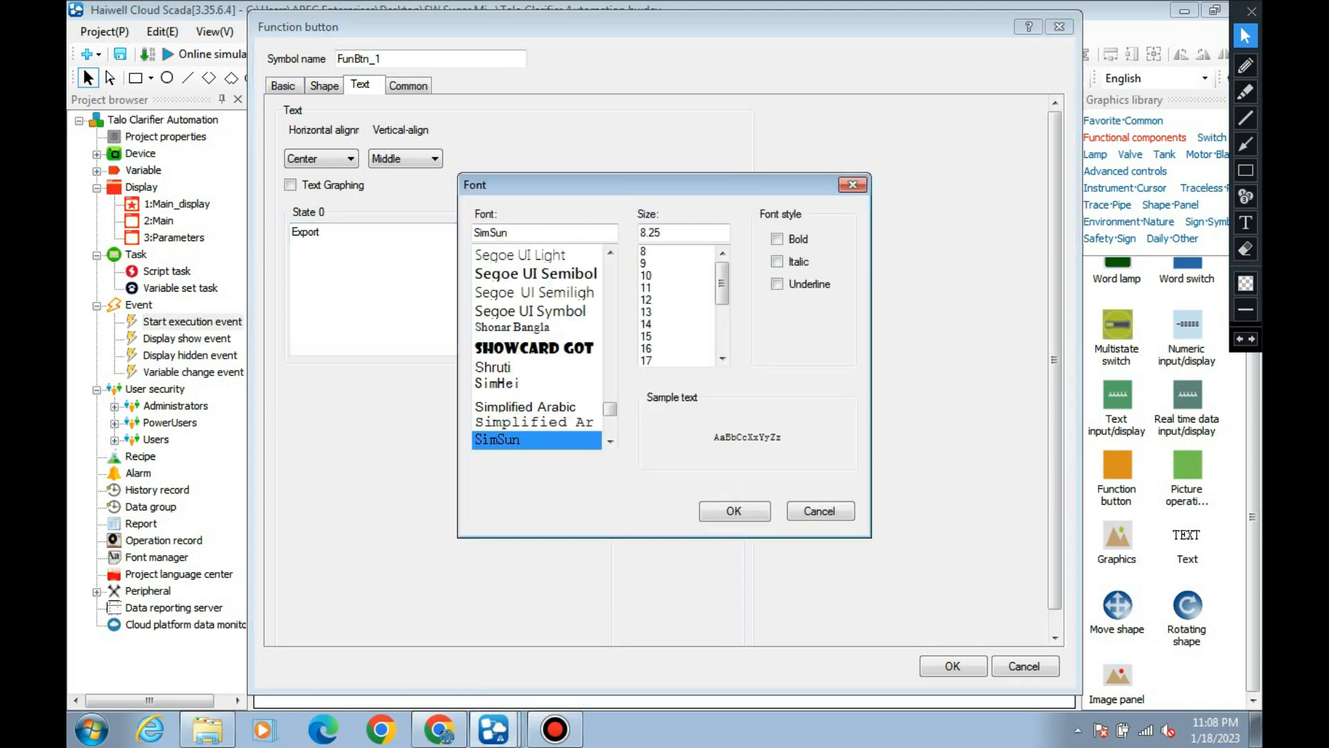
{"action": "left_click", "coordinate": [536, 274]}
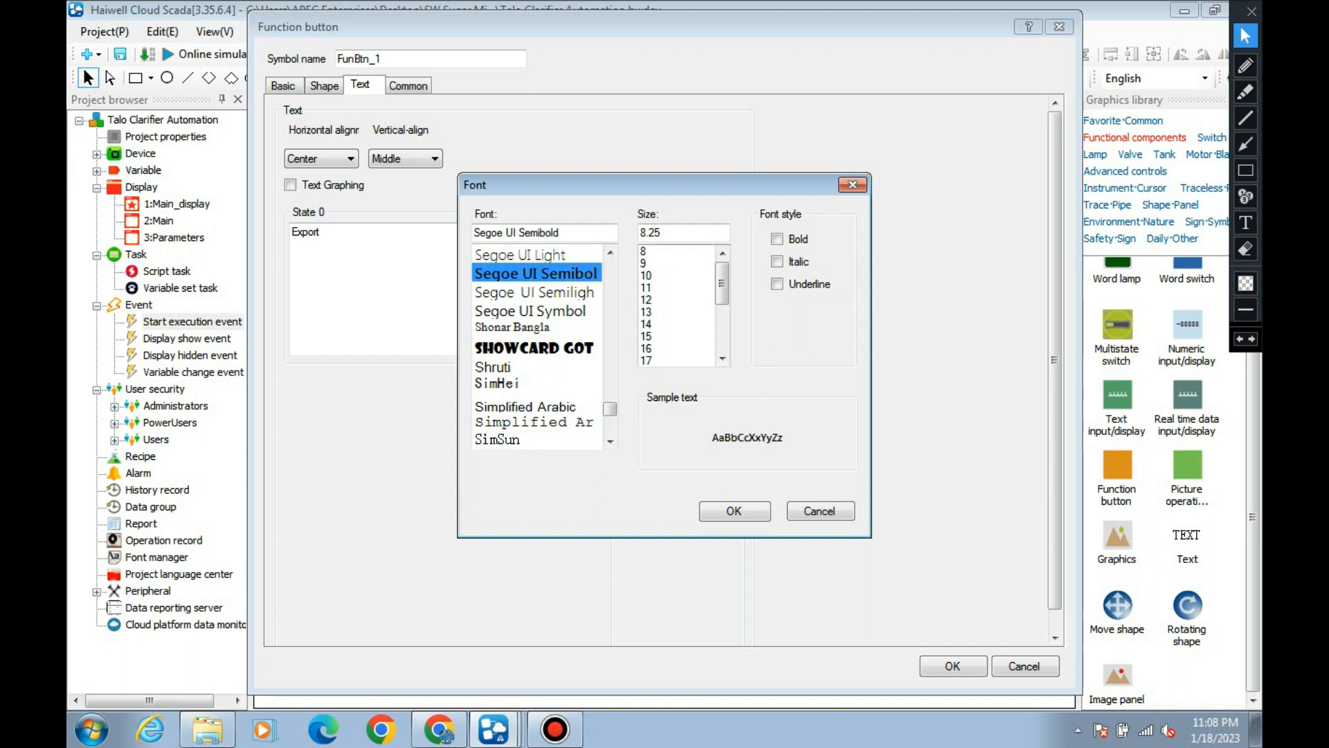
{"action": "left_click", "coordinate": [668, 336]}
{"action": "left_click", "coordinate": [735, 511]}
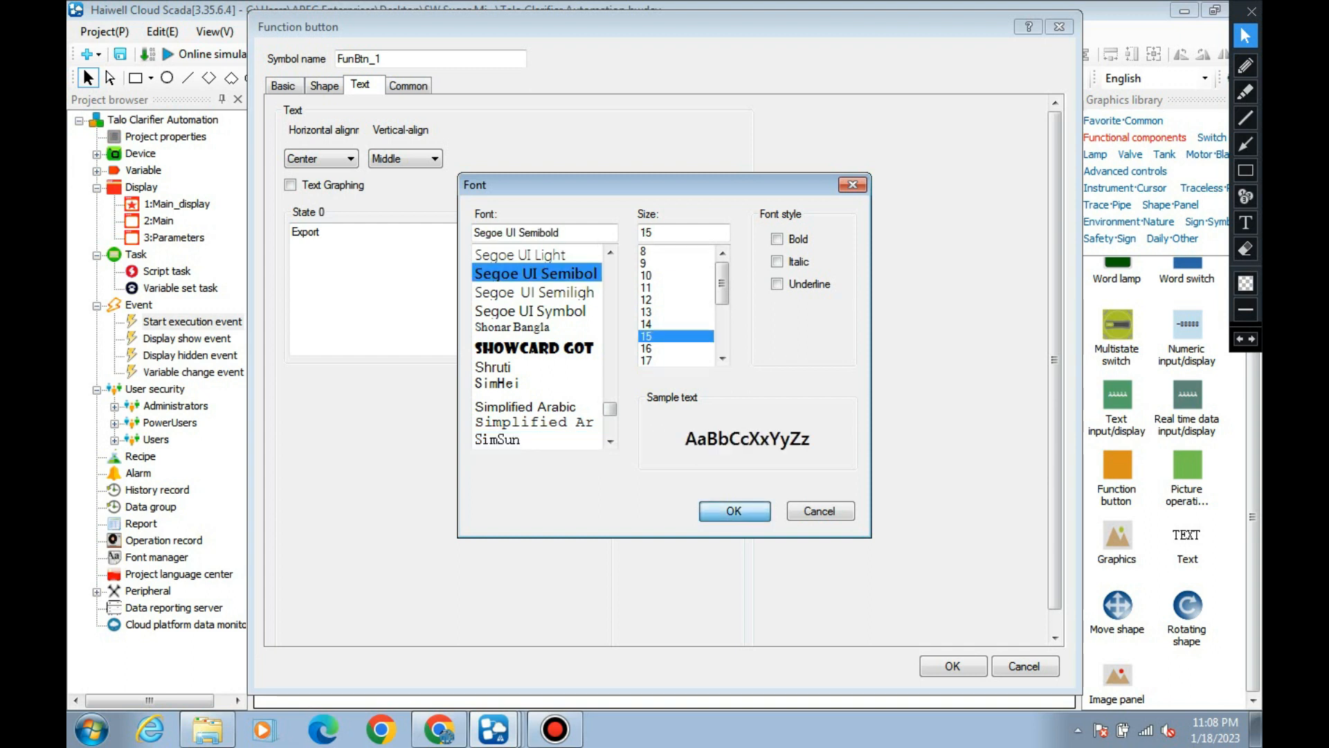
Apply the Export function button's settings and save the project.
{"action": "left_click", "coordinate": [953, 665]}
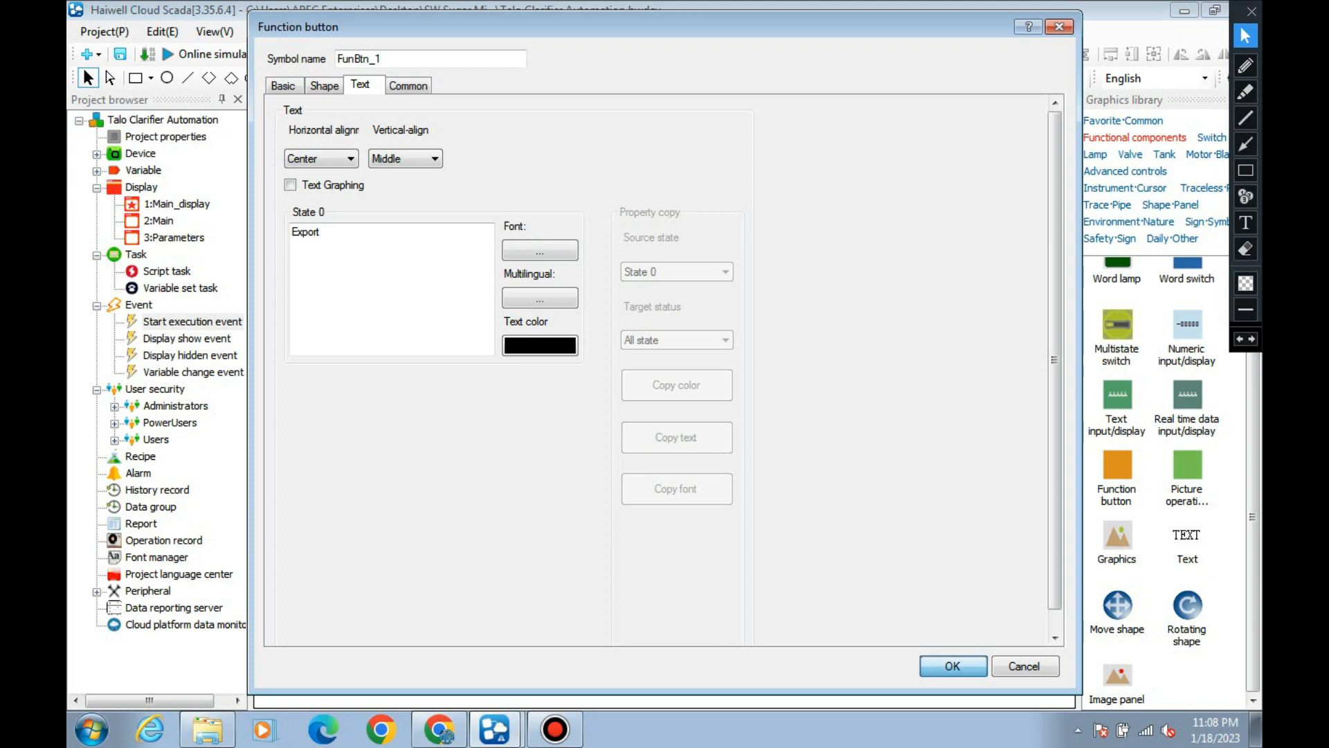
{"action": "left_click", "coordinate": [783, 416]}
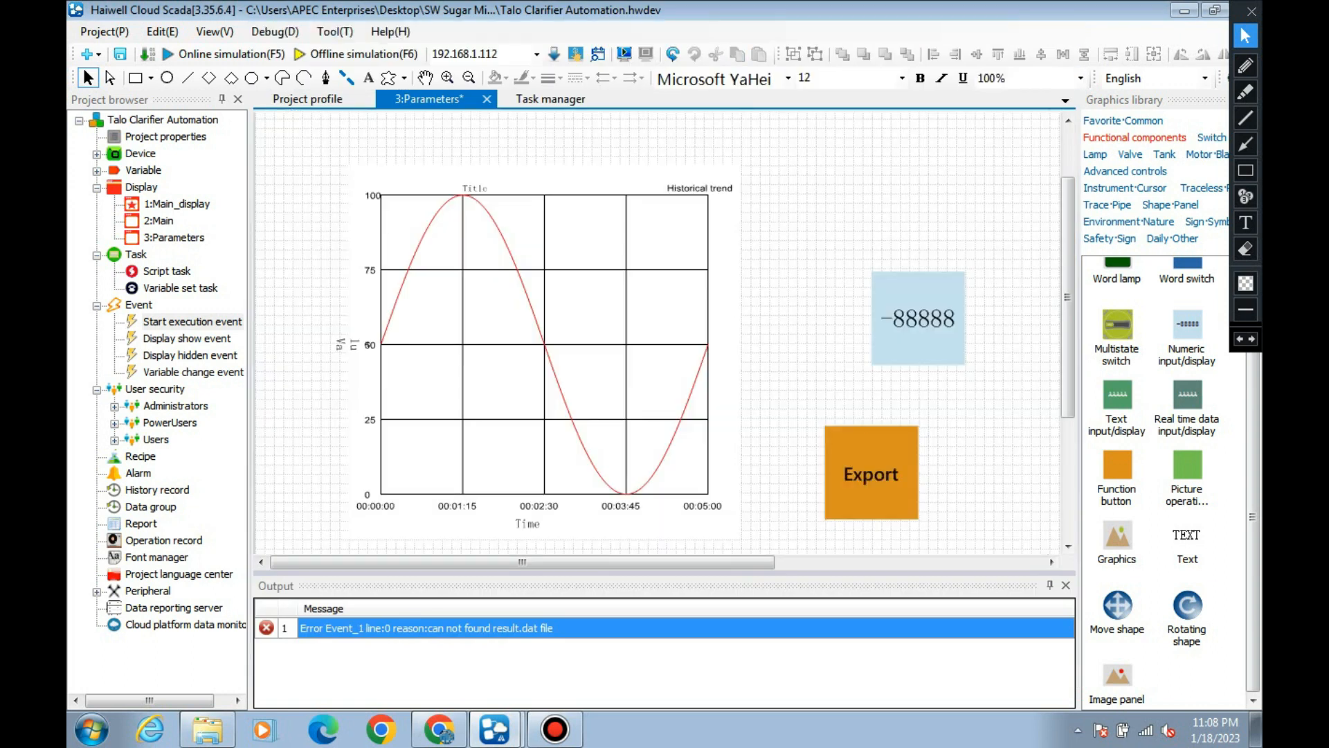
{"action": "left_click", "coordinate": [120, 54]}
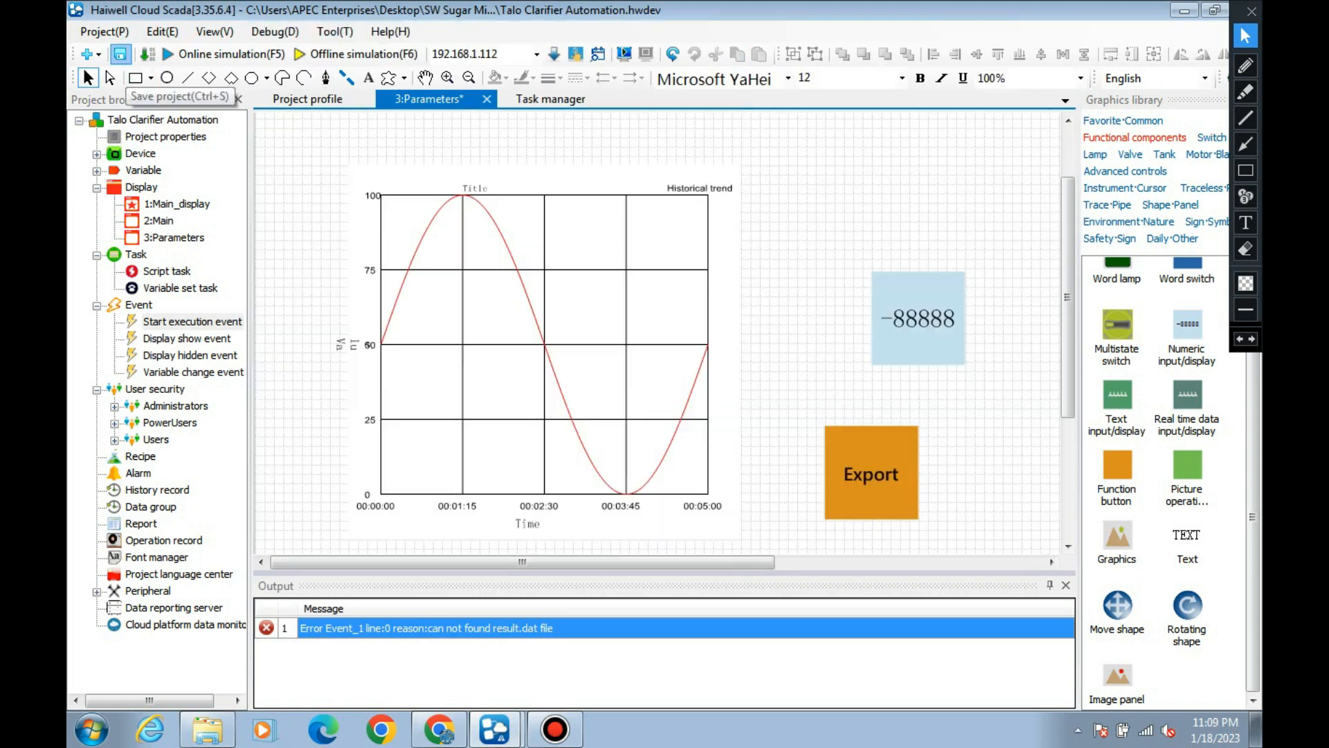
Start the offline simulation, postponing registration and leaving all the reserve options for recipes, users and records unselected.
{"action": "left_click", "coordinate": [355, 54]}
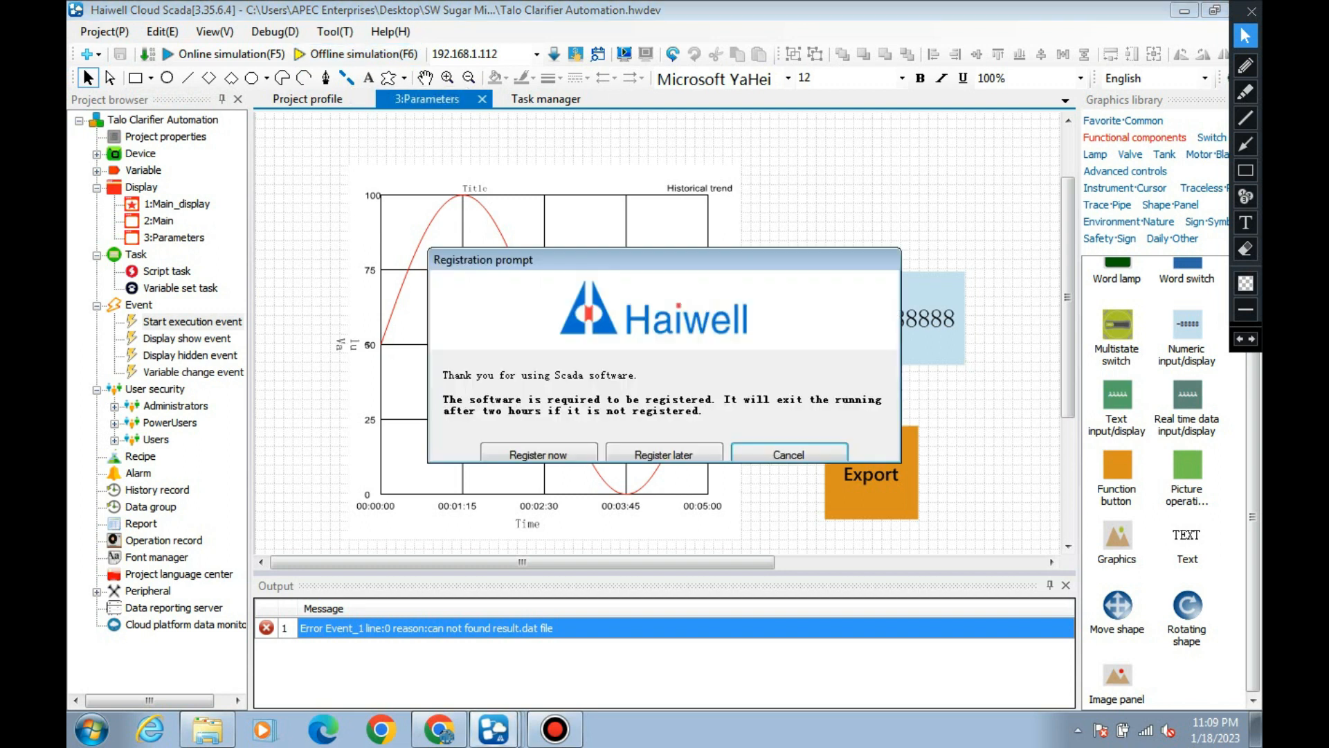
{"action": "left_click", "coordinate": [663, 454]}
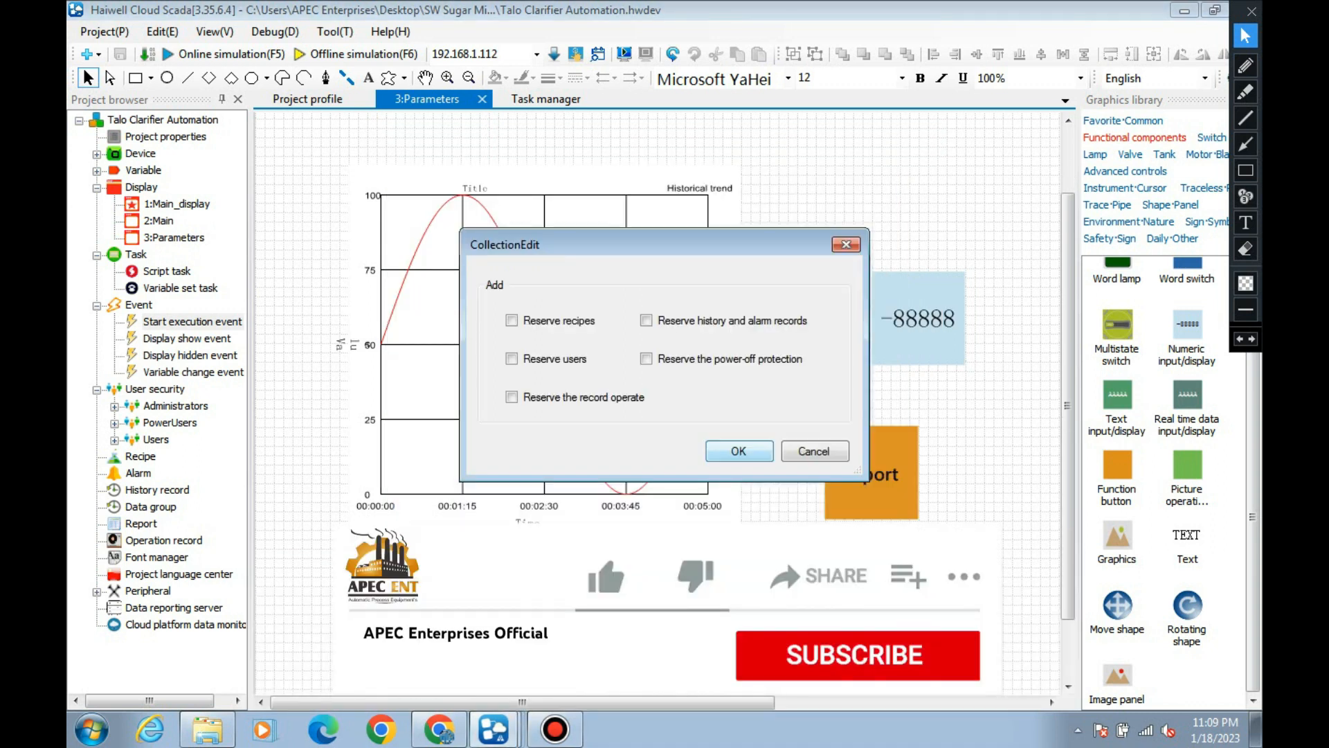
{"action": "left_click", "coordinate": [739, 451]}
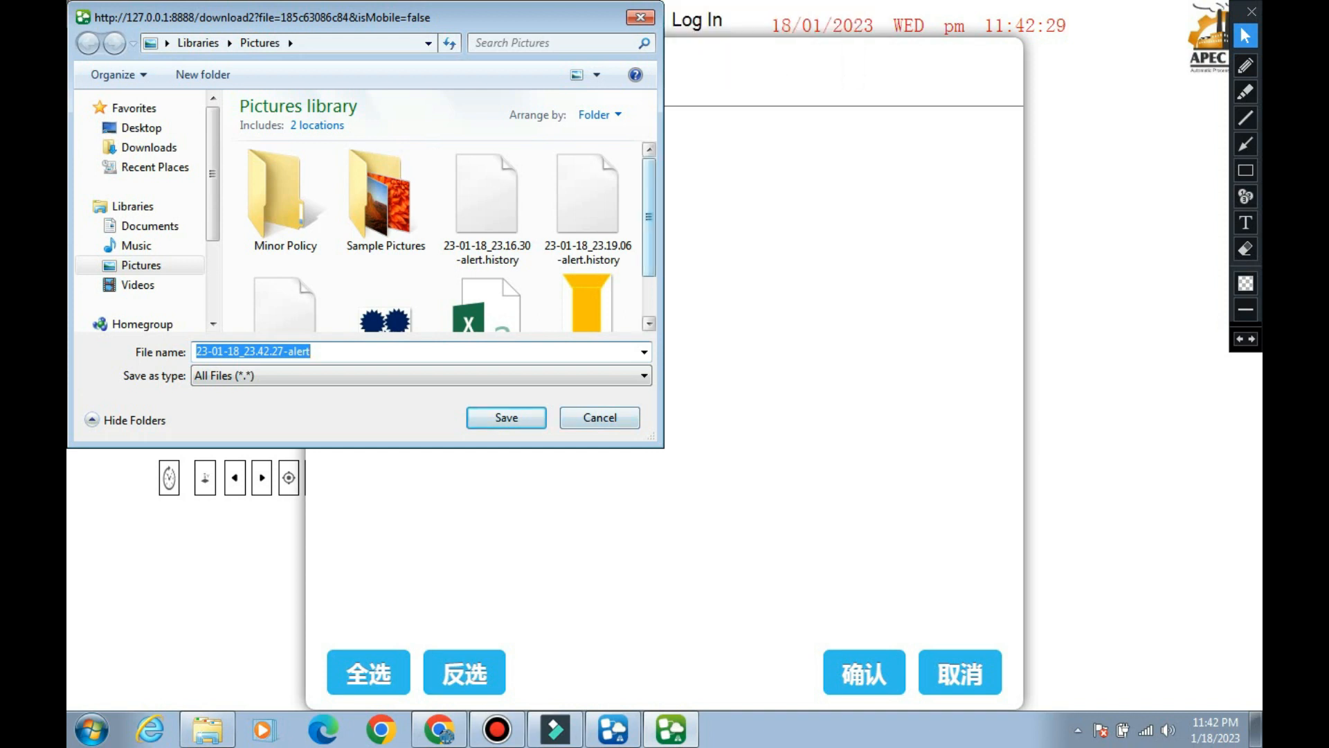
Close the alert file's save dialog and export the latest database as group-test_23-01-18_23.42.46 to the Pictures library.
{"action": "left_click_drag", "start_coordinate": [649, 232], "coordinate": [649, 256]}
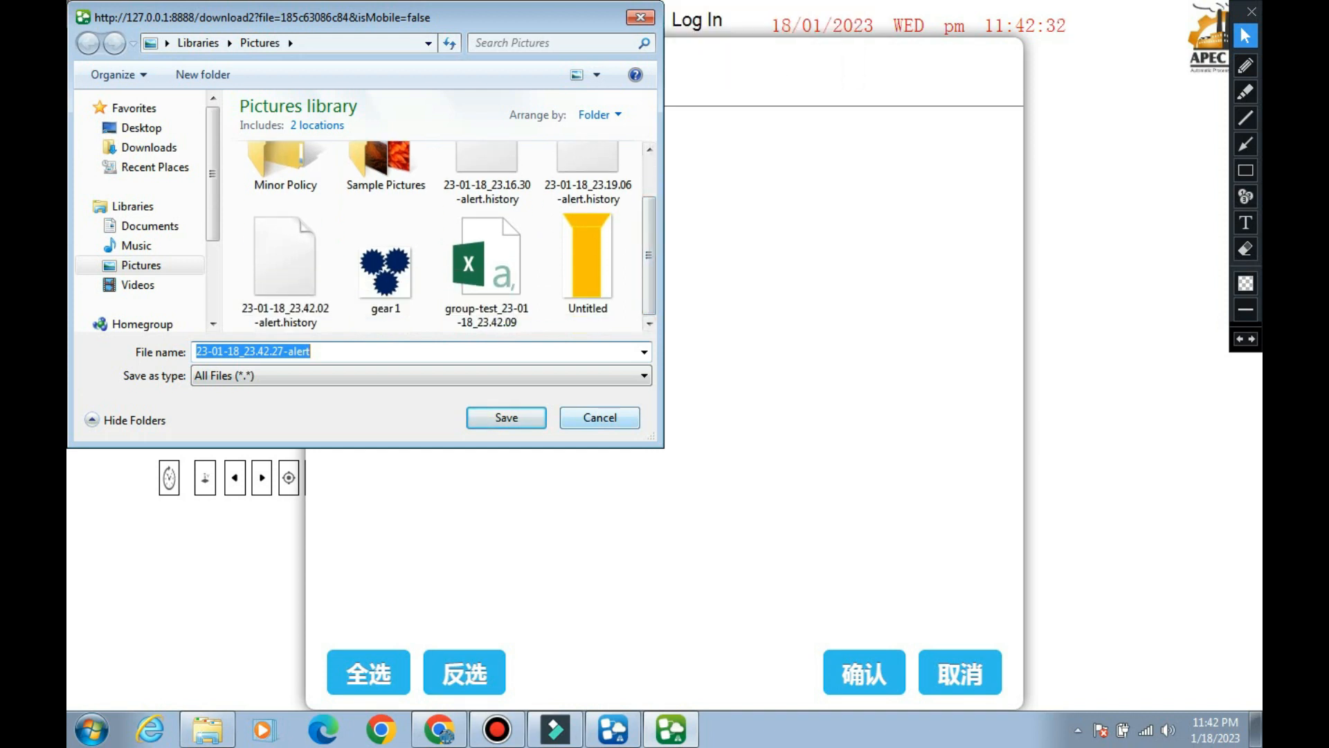
{"action": "left_click", "coordinate": [507, 418]}
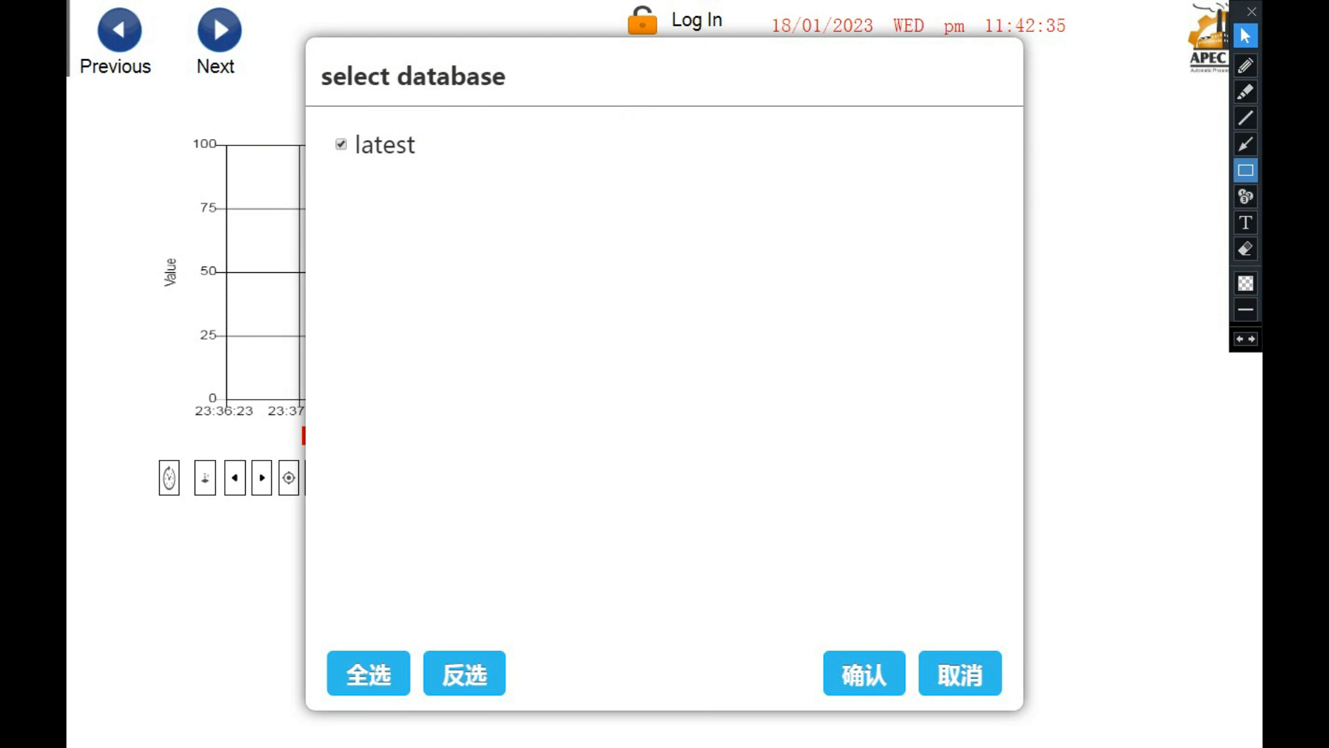
{"action": "left_click", "coordinate": [1245, 144]}
{"action": "left_click_drag", "start_coordinate": [994, 436], "coordinate": [882, 635]}
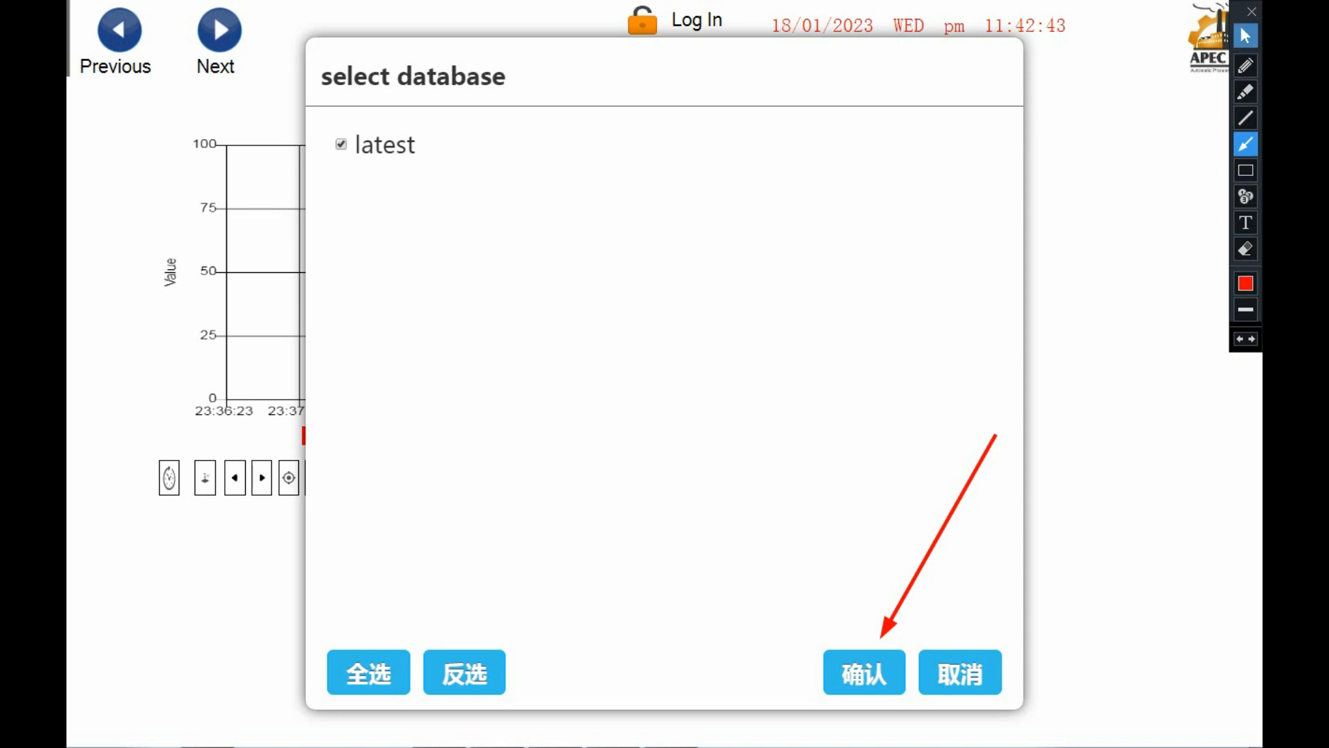
{"action": "left_click", "coordinate": [1246, 35]}
{"action": "left_click", "coordinate": [863, 672]}
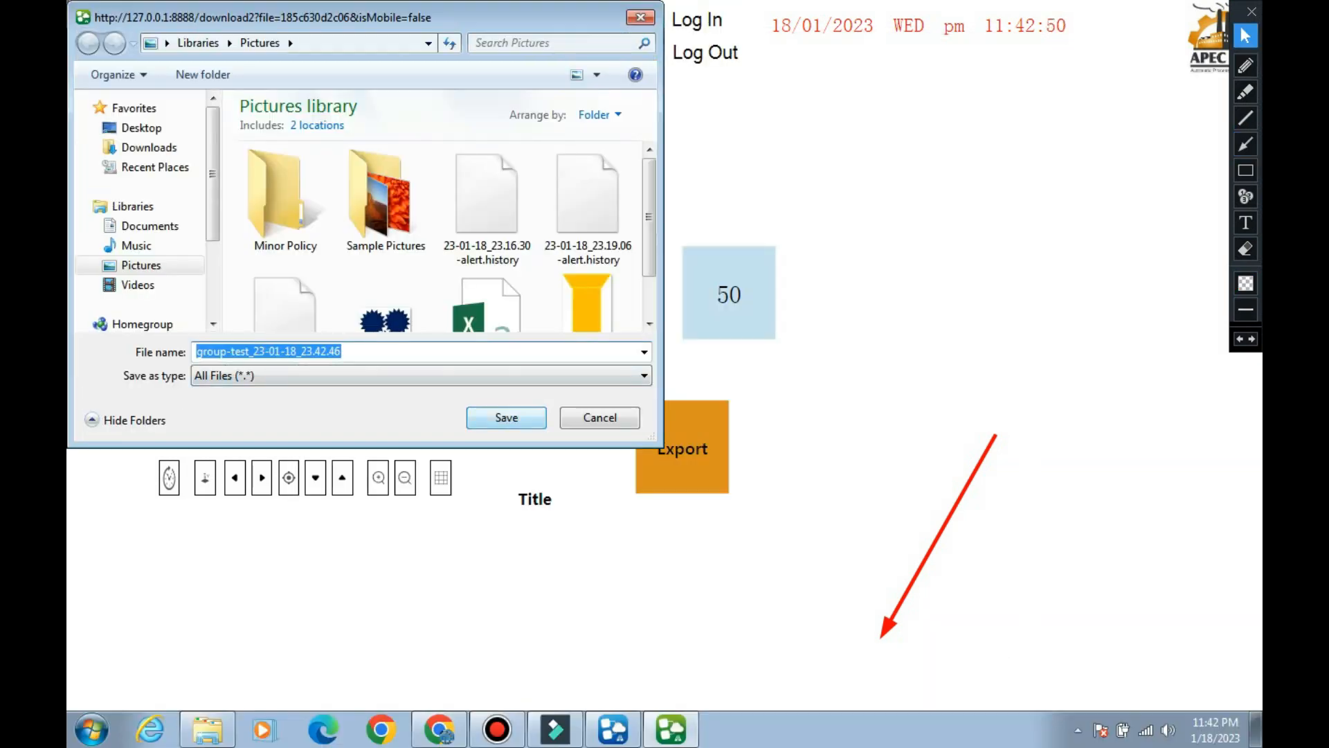
{"action": "left_click", "coordinate": [509, 420]}
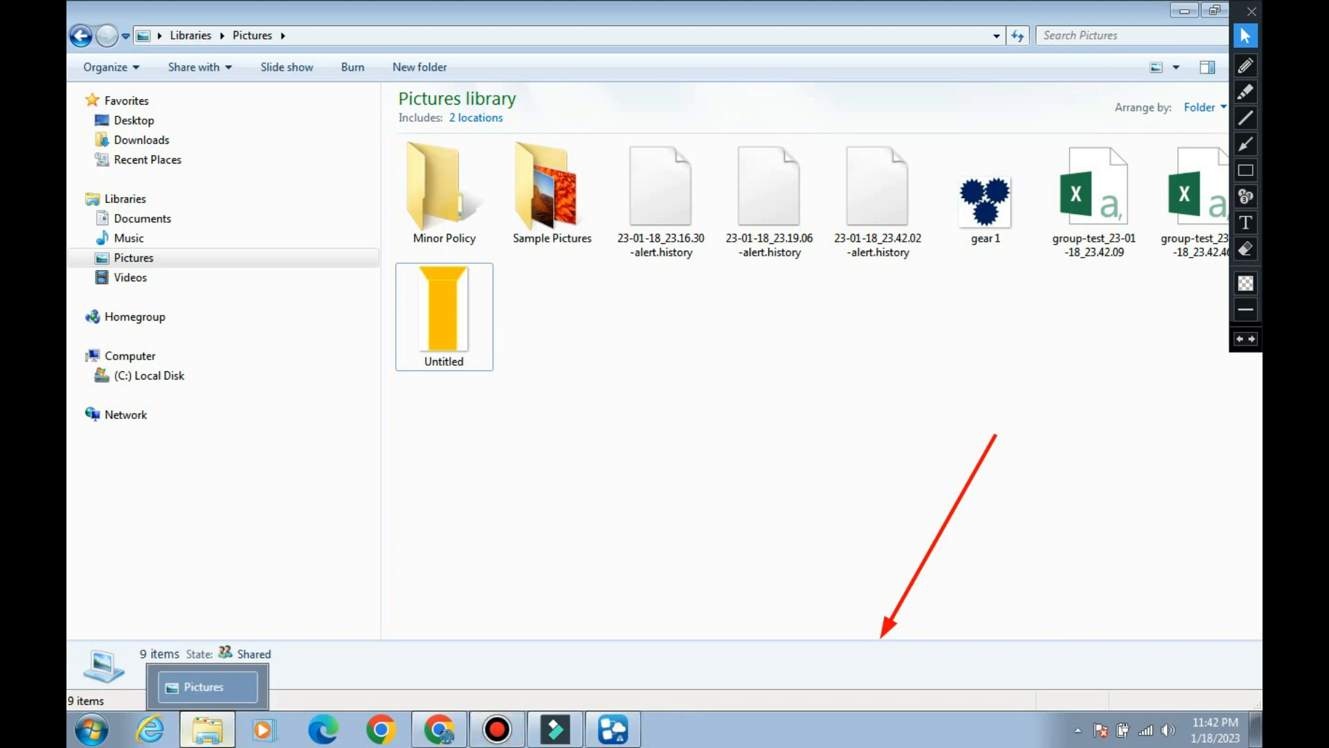
Switch to the Pictures library in Windows Explorer and open the exported file group-test_23-01-18_23.42.09 in Excel.
{"action": "left_click", "coordinate": [208, 729]}
{"action": "left_click", "coordinate": [208, 729]}
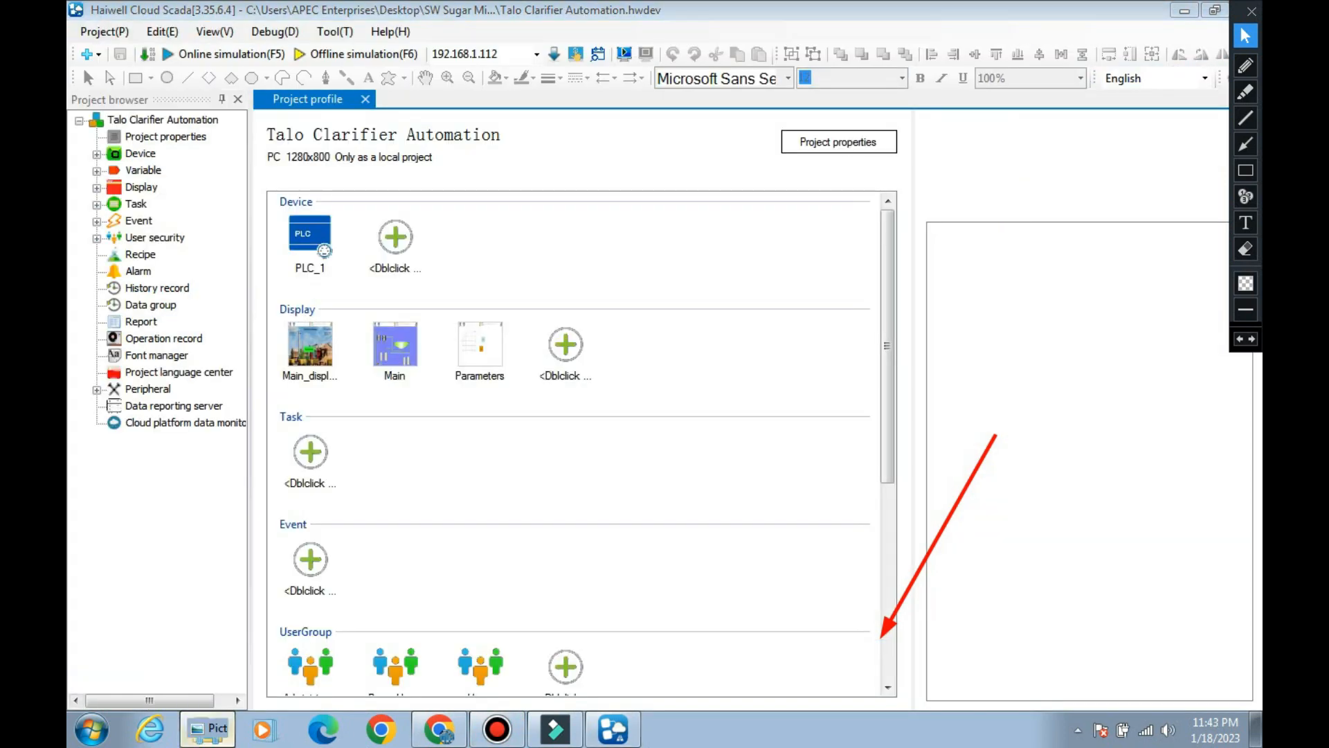
{"action": "left_click", "coordinate": [1095, 201]}
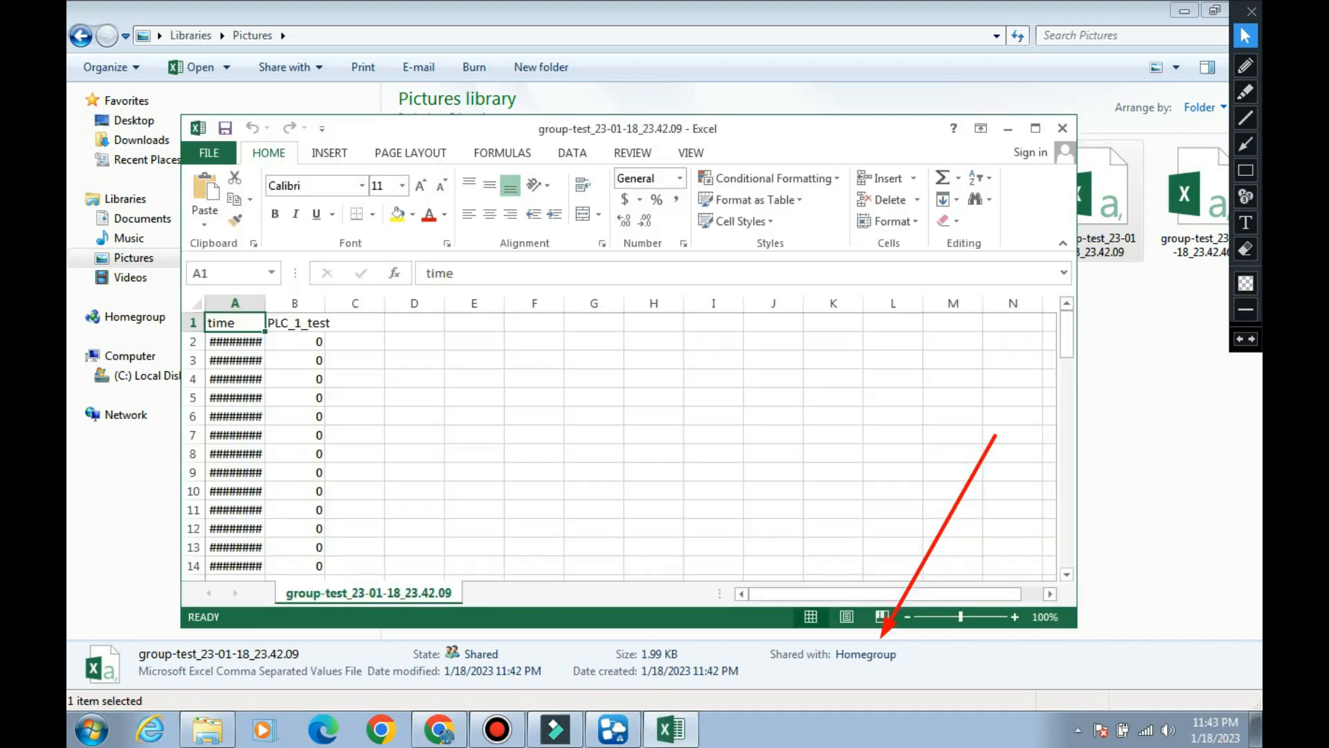
Examine the exported PLC_1_test values in column B down through the last rows.
{"action": "left_click_drag", "start_coordinate": [1067, 331], "coordinate": [1067, 495]}
{"action": "left_click", "coordinate": [1245, 171]}
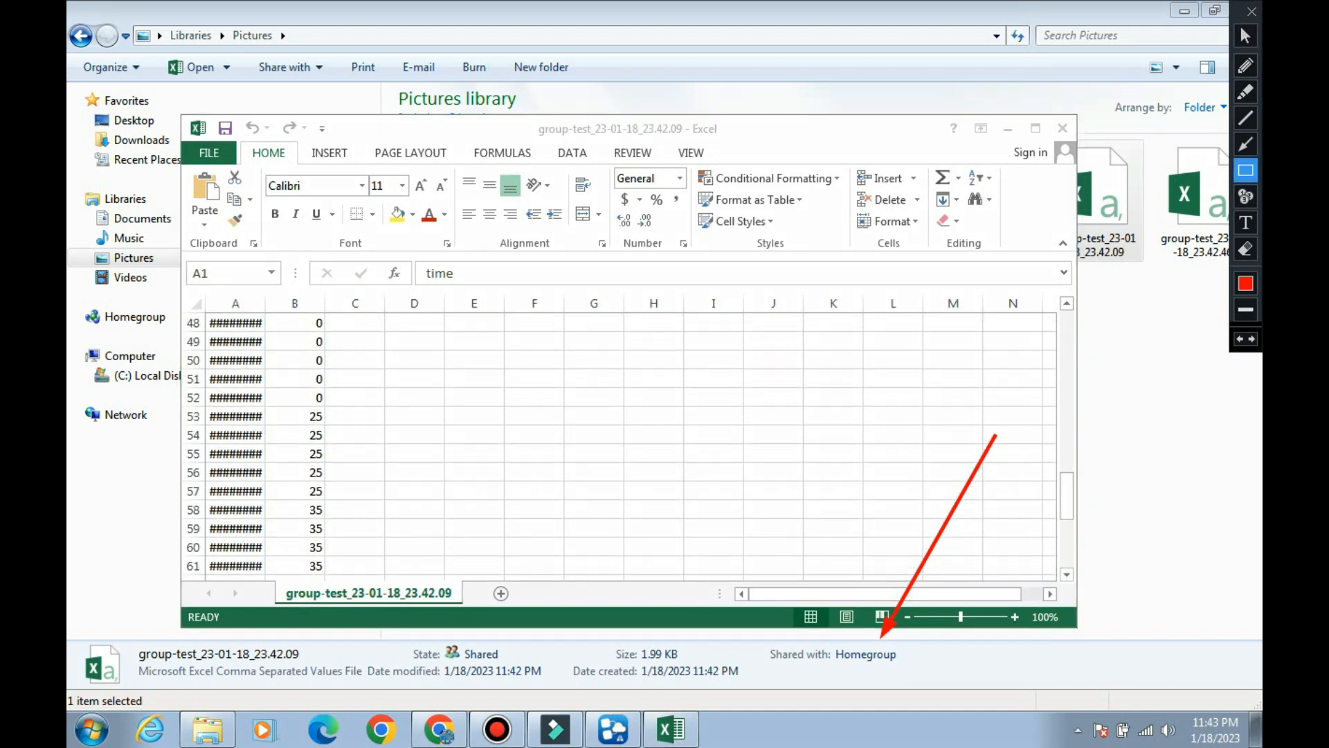
{"action": "mouse_move", "coordinate": [403, 408]}
{"action": "left_mouse_down"}
{"action": "mouse_move", "coordinate": [279, 427]}
{"action": "mouse_move", "coordinate": [274, 578]}
{"action": "left_mouse_up"}
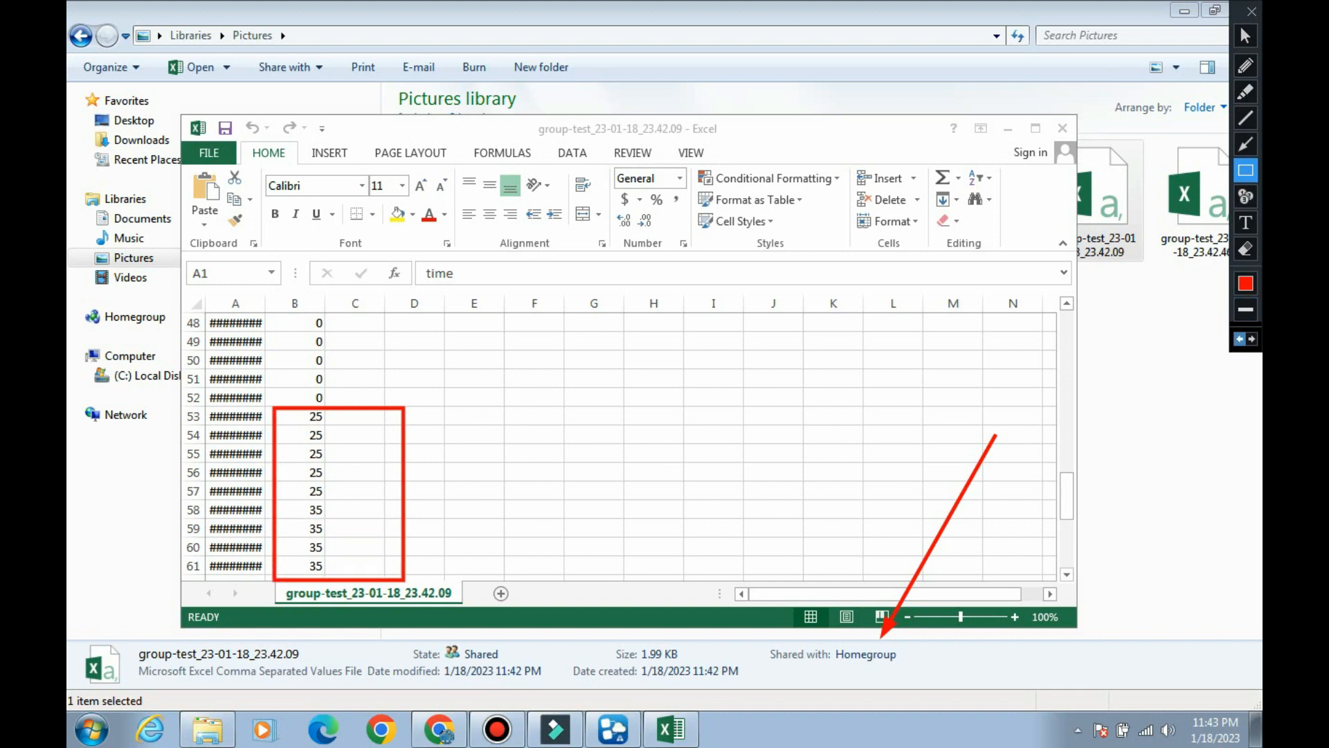
{"action": "left_click", "coordinate": [1240, 339]}
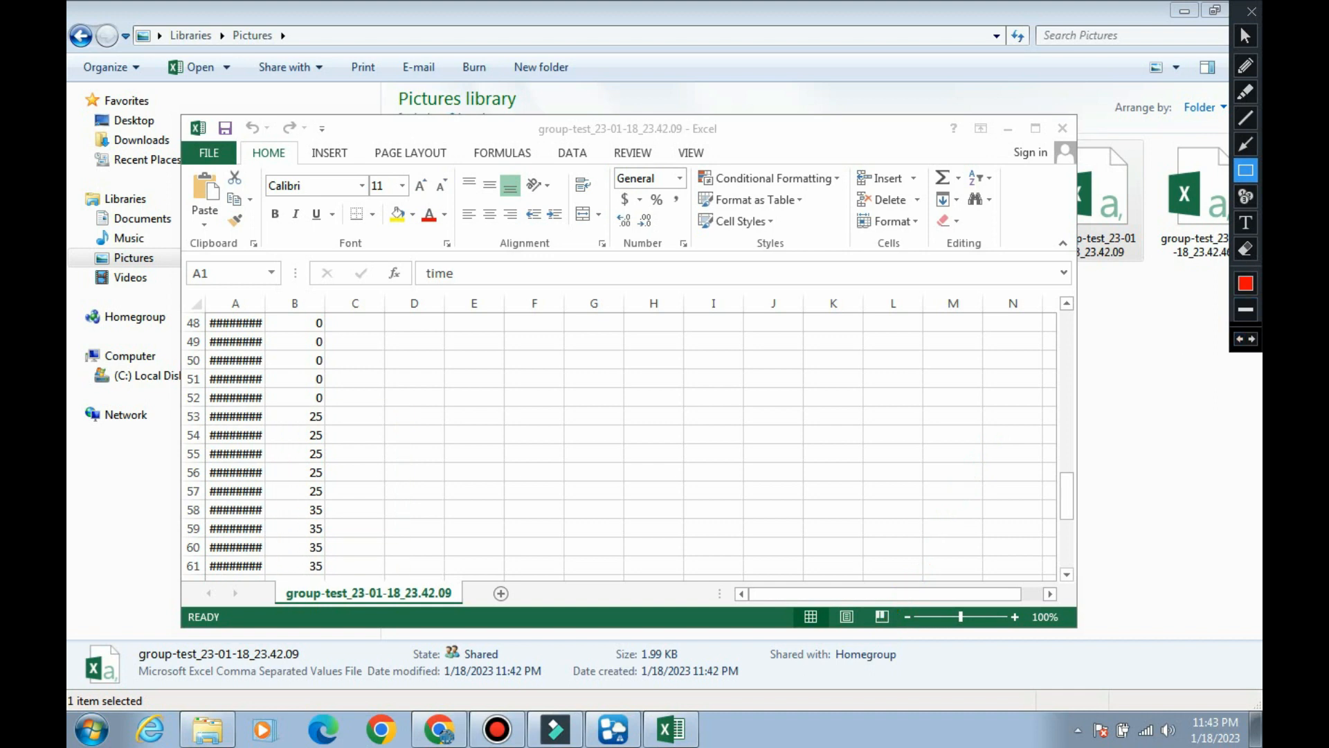
{"action": "left_click", "coordinate": [1246, 35]}
{"action": "left_click", "coordinate": [1067, 495]}
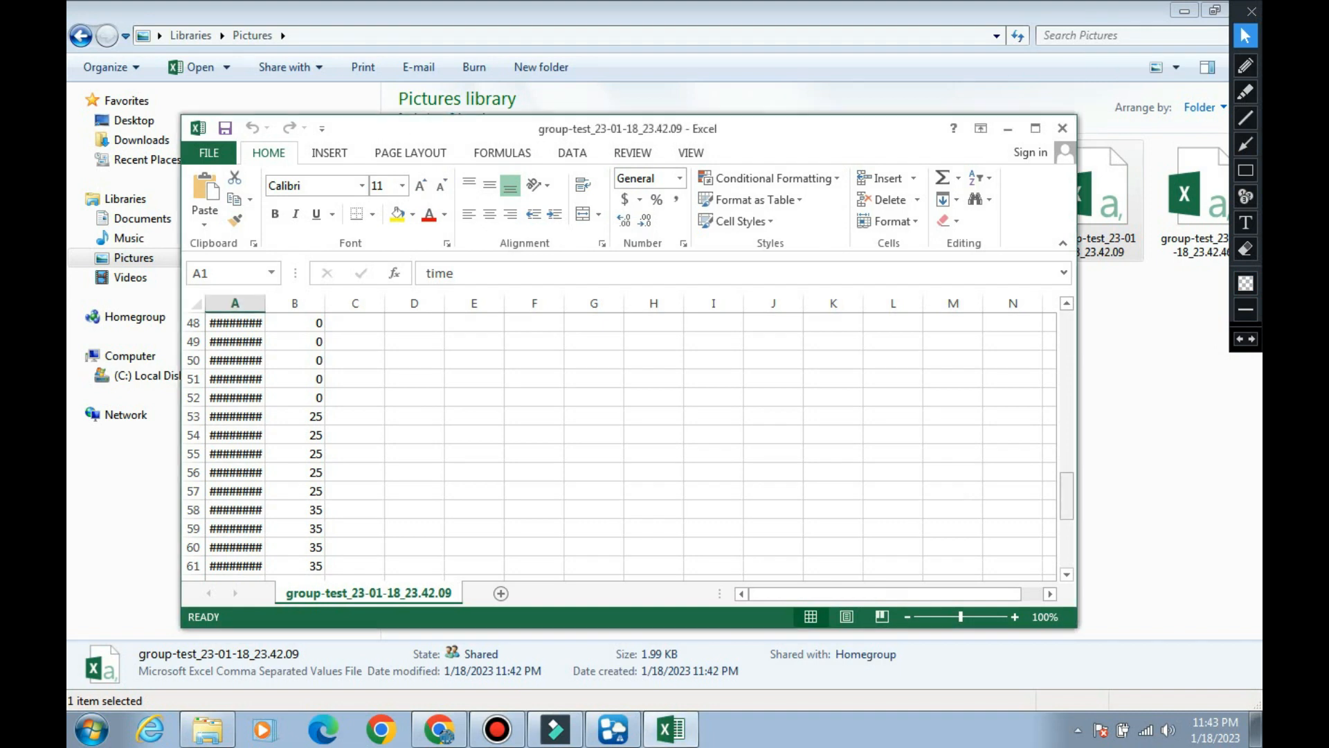
{"action": "left_click_drag", "start_coordinate": [1066, 496], "coordinate": [1066, 499]}
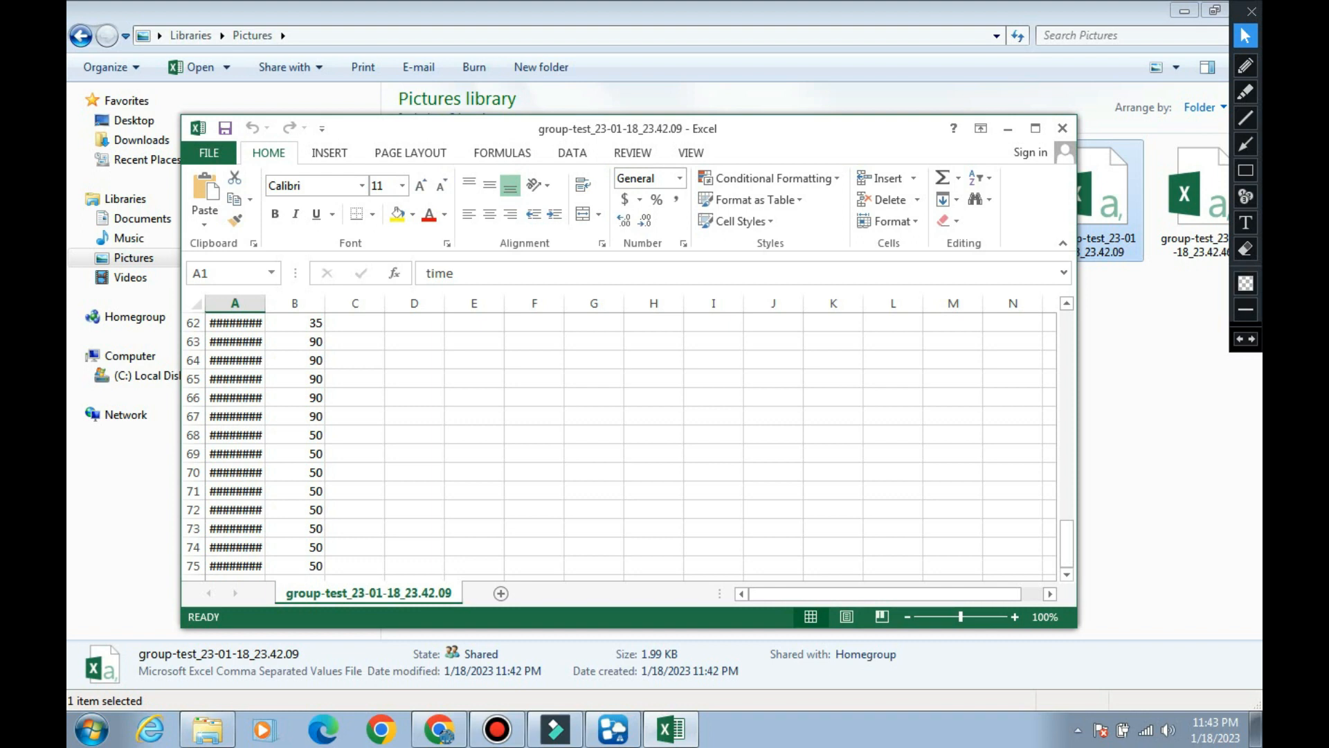